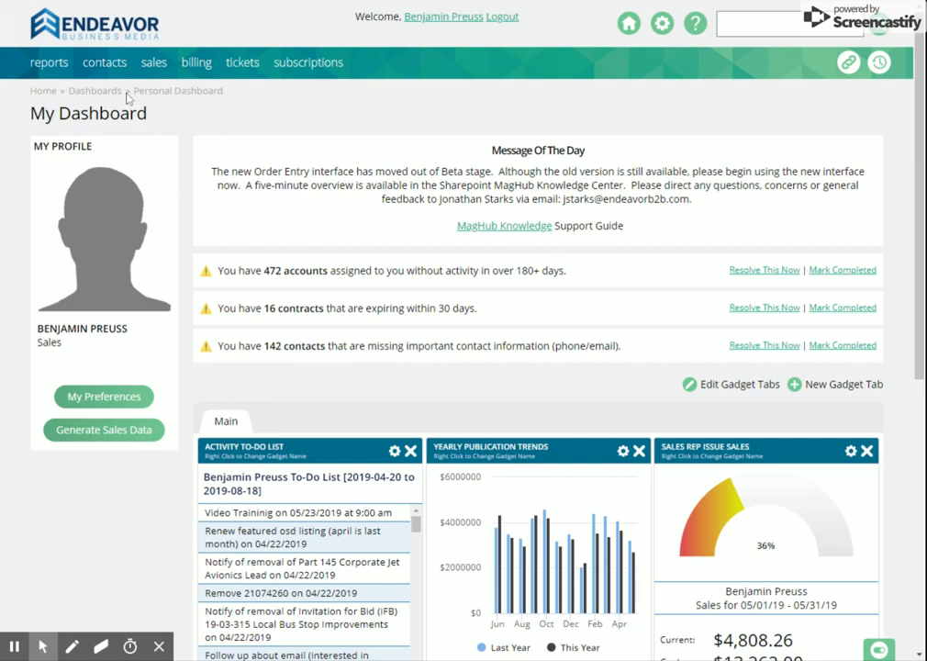
# Search the companies for "southcomm" and open the SouthComm B2B company record.
pyautogui.moveTo(156, 71)
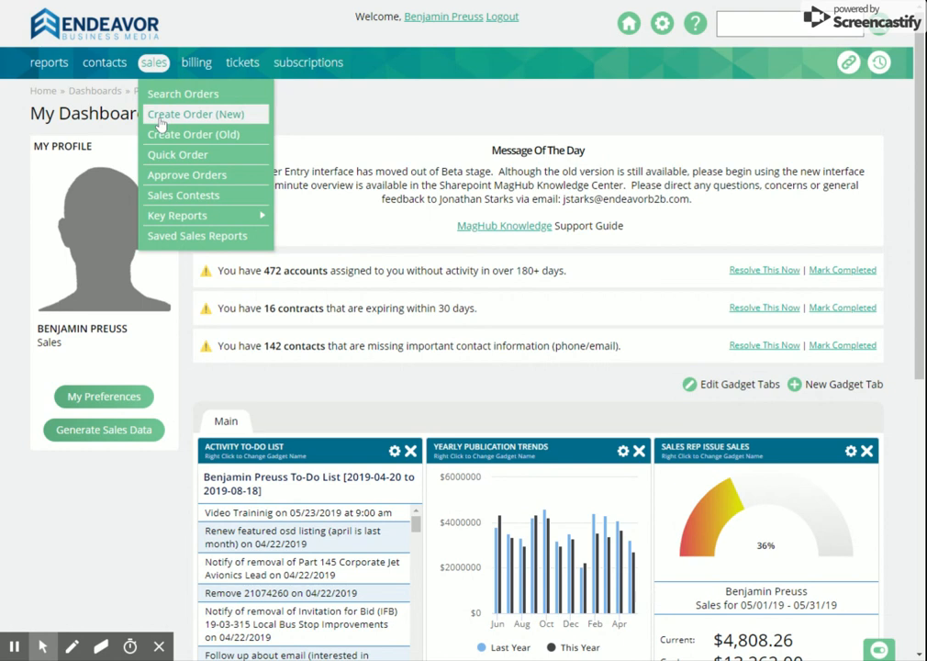
pyautogui.moveTo(123, 72)
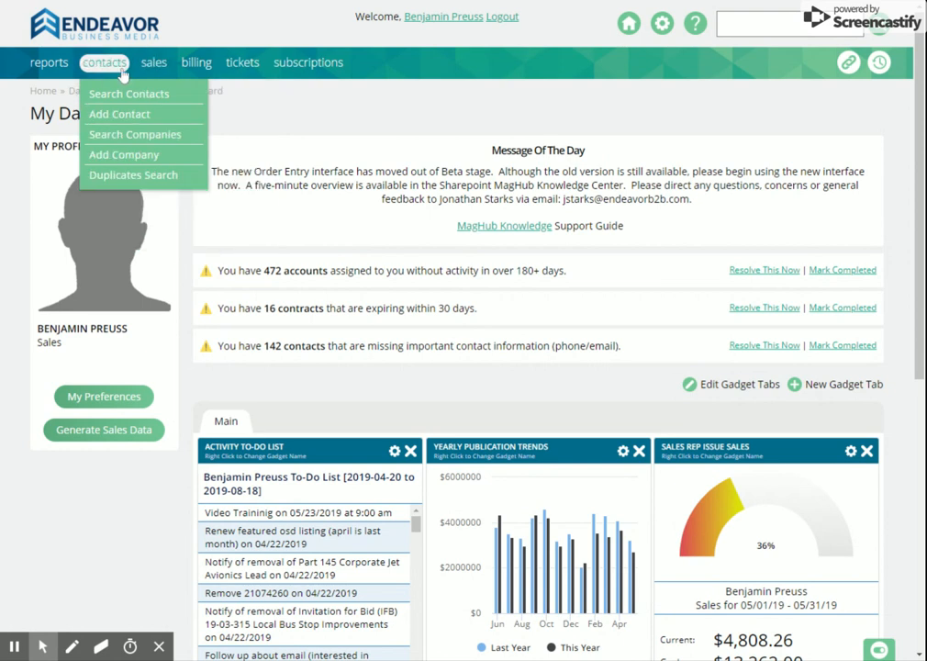
pyautogui.click(129, 135)
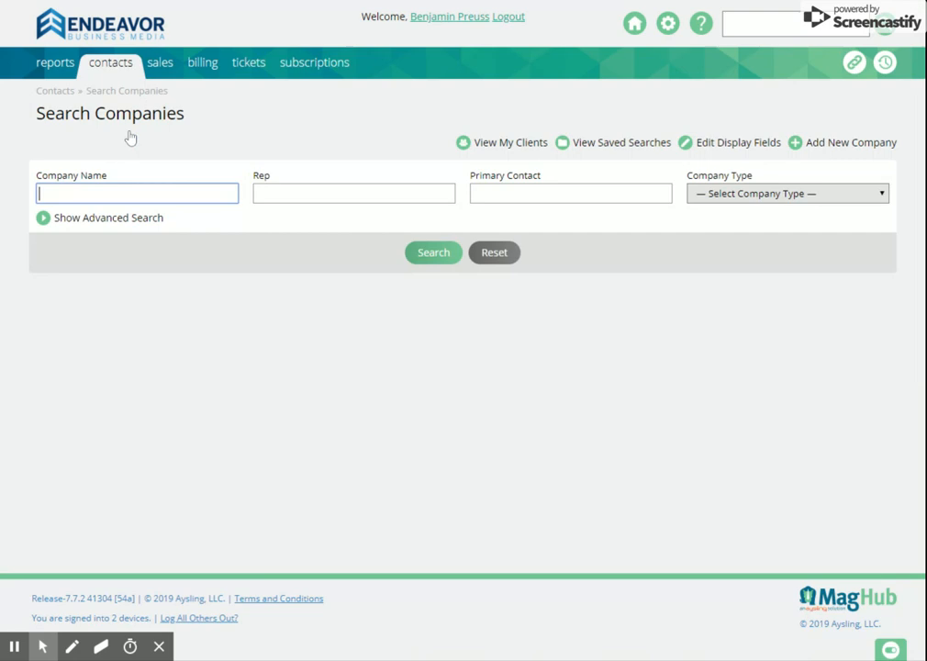
pyautogui.write('southcomm')
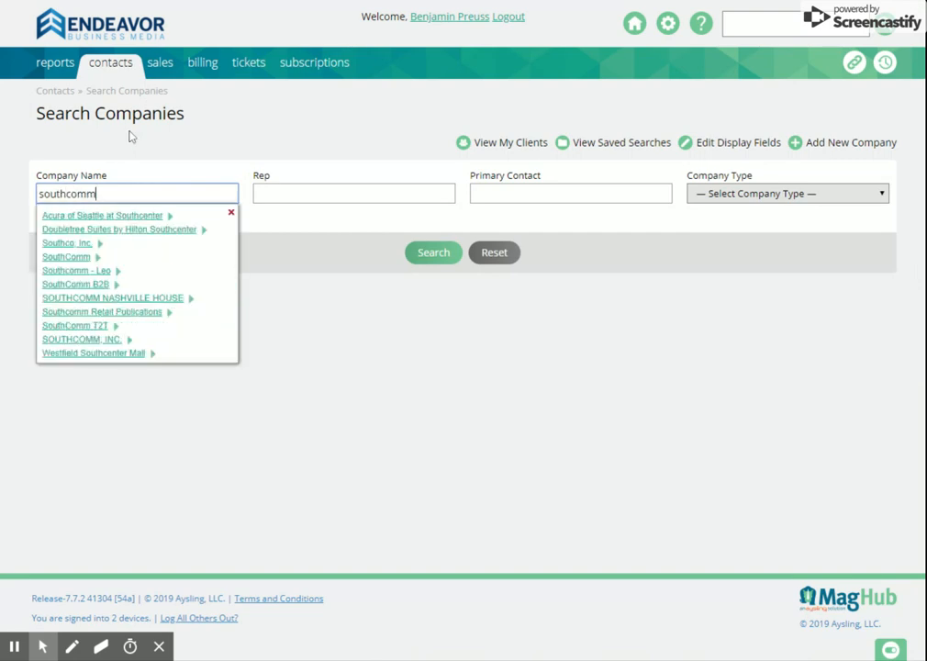
pyautogui.click(100, 244)
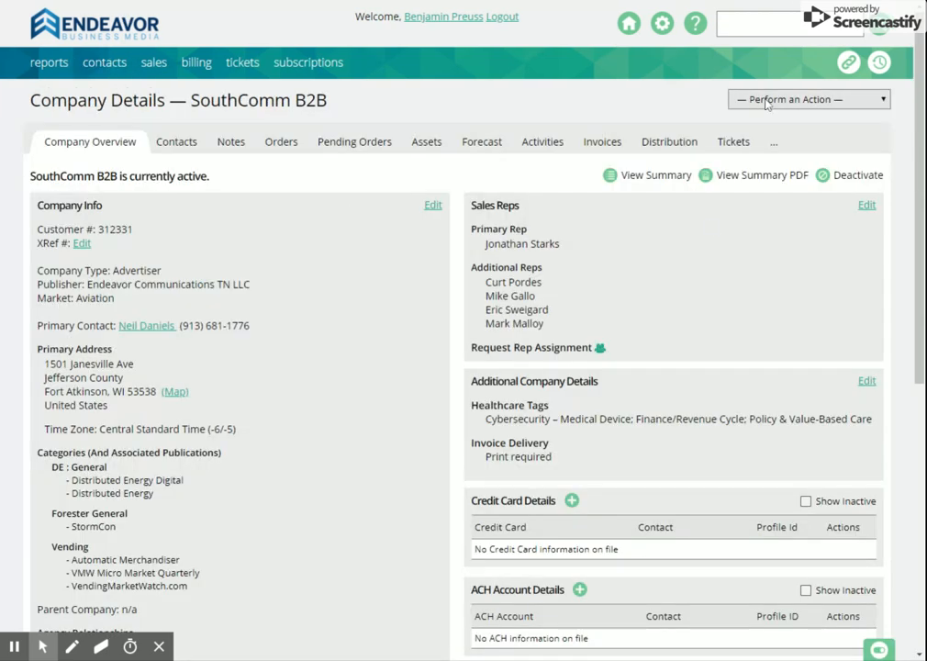
# Start a new order for SouthComm B2B from its pending orders.
pyautogui.click(766, 103)
pyautogui.click(765, 115)
pyautogui.click(767, 101)
pyautogui.click(320, 144)
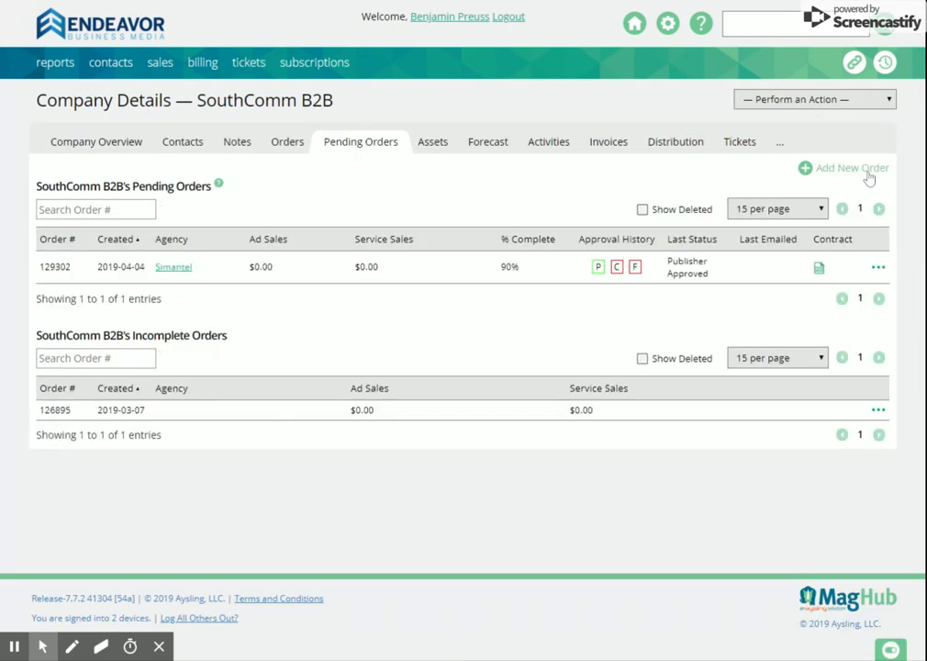
pyautogui.click(869, 171)
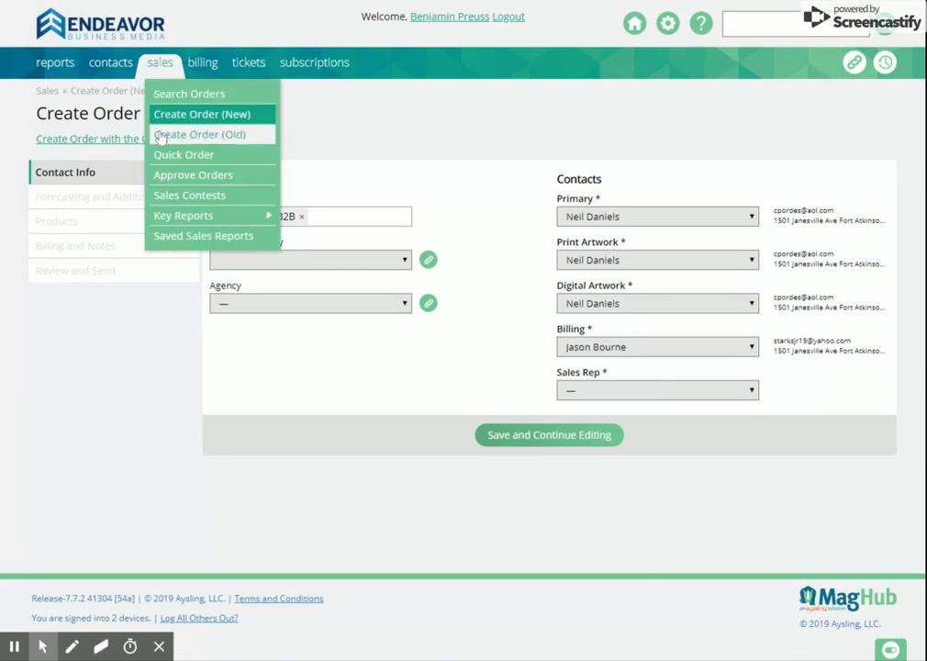
pyautogui.click(439, 120)
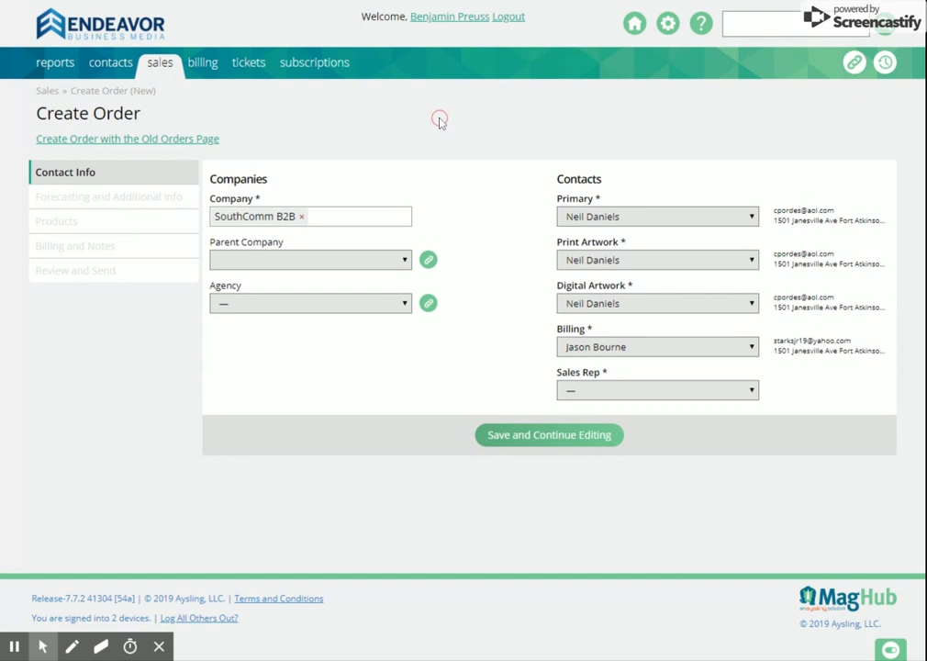
pyautogui.click(296, 269)
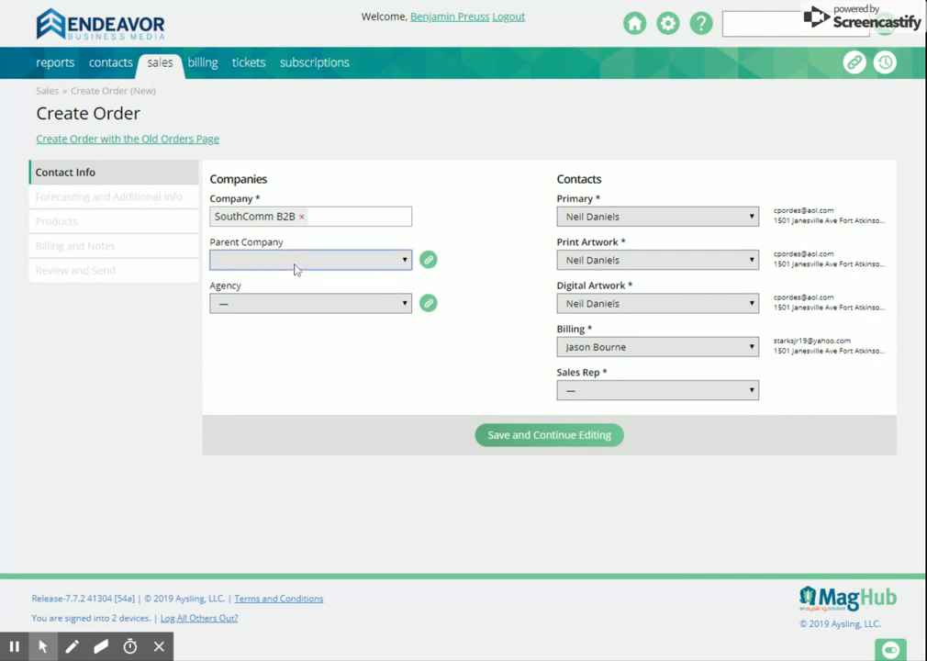
pyautogui.click(293, 307)
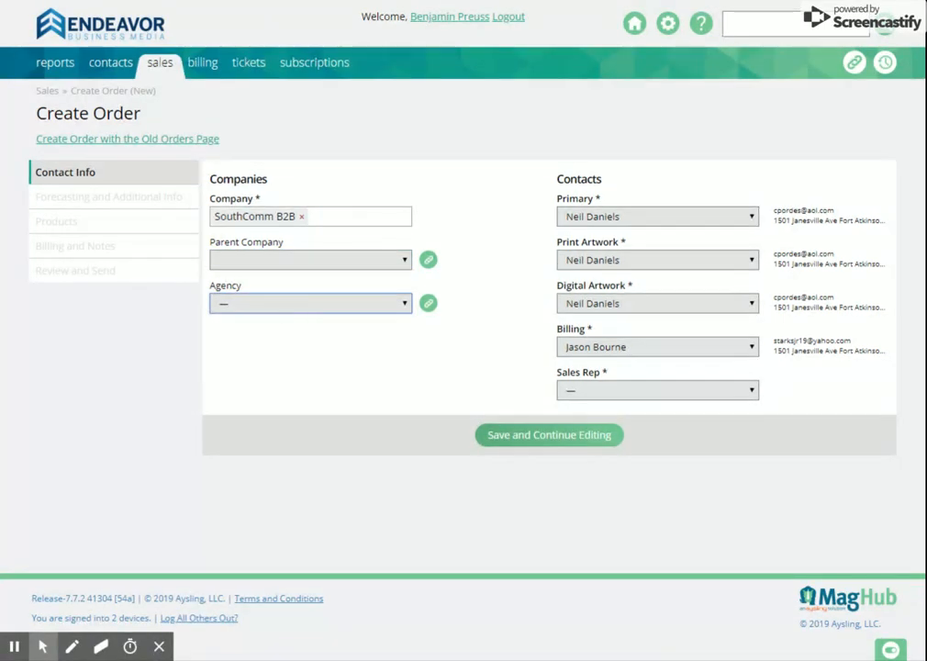
pyautogui.click(292, 319)
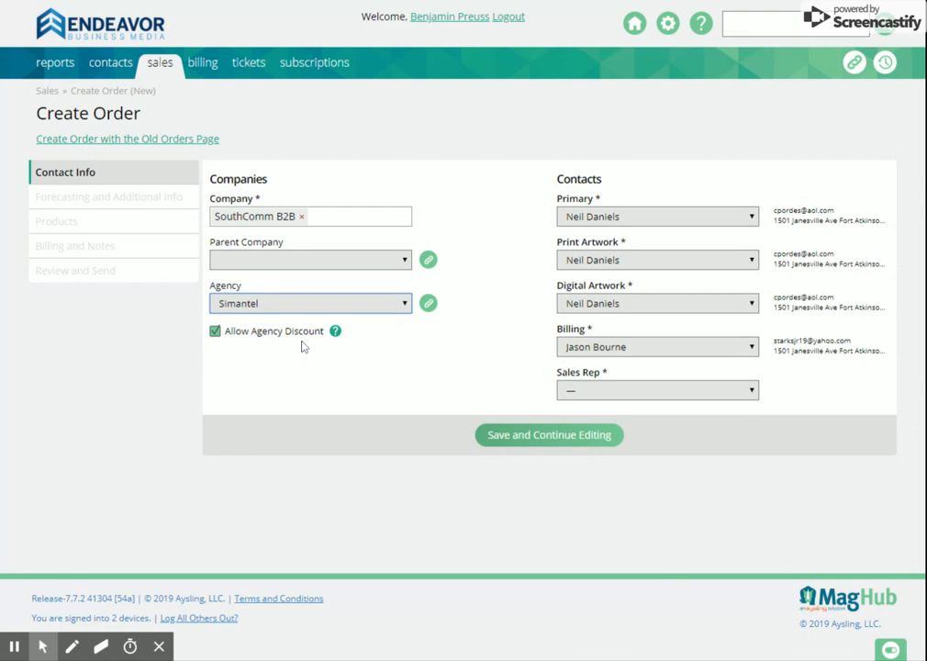
pyautogui.click(214, 332)
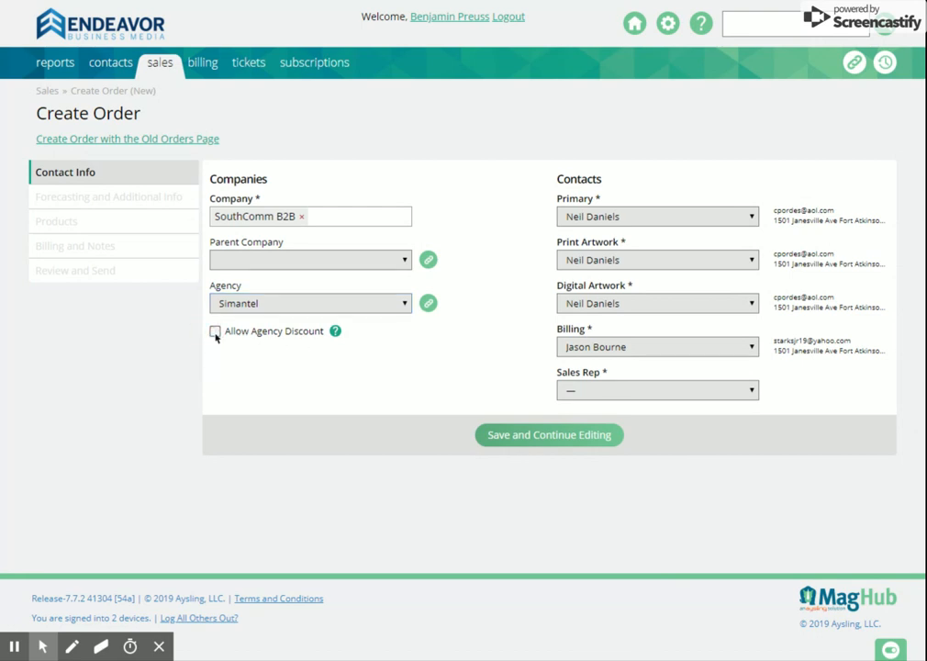
pyautogui.click(309, 307)
pyautogui.click(280, 321)
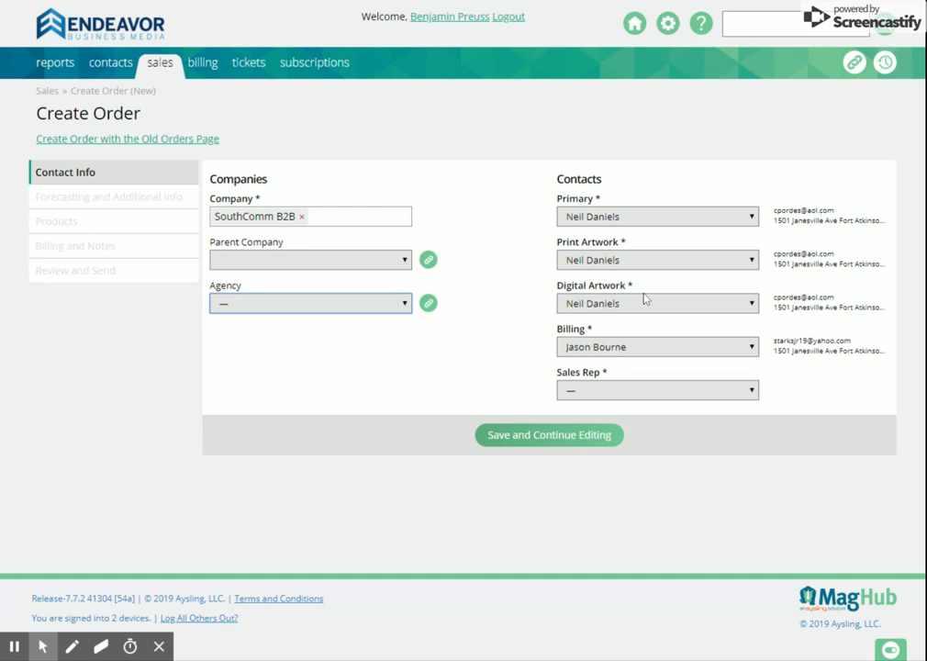
# Assign a sales rep to the order and save its contact information to continue editing.
pyautogui.click(686, 349)
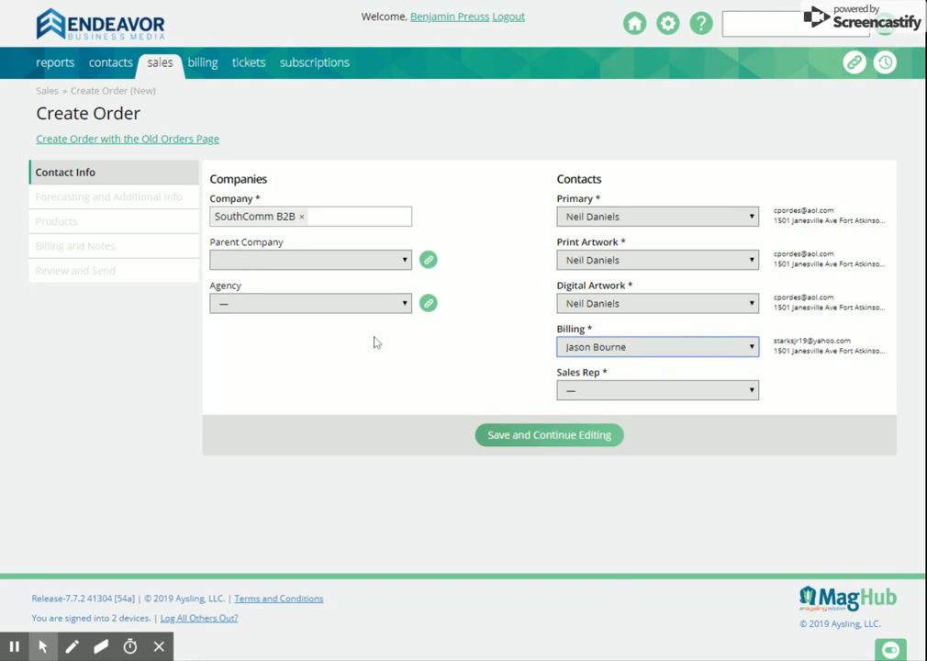
pyautogui.click(503, 435)
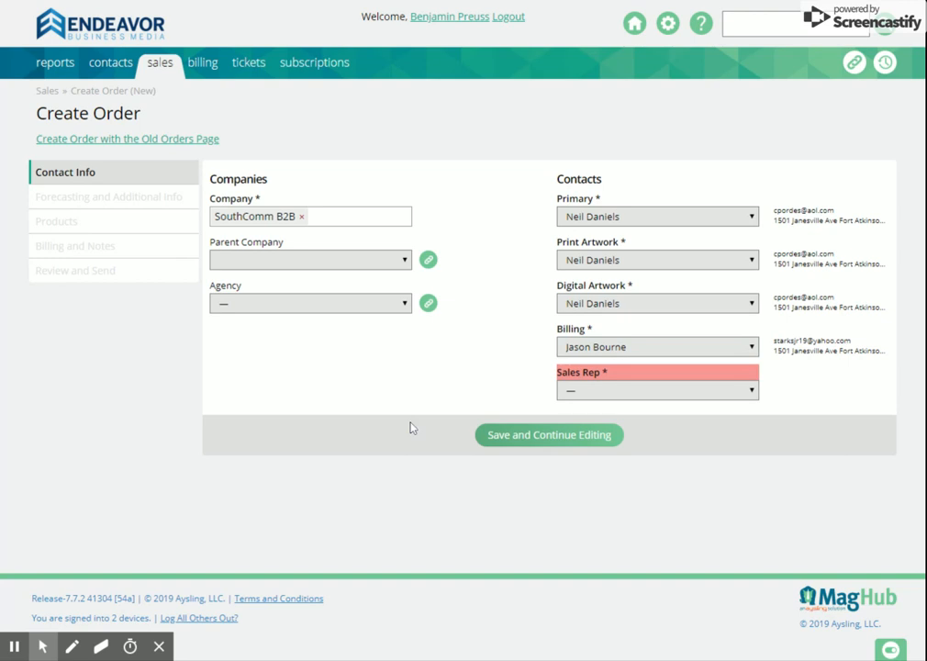
pyautogui.press('Down')
pyautogui.click(517, 439)
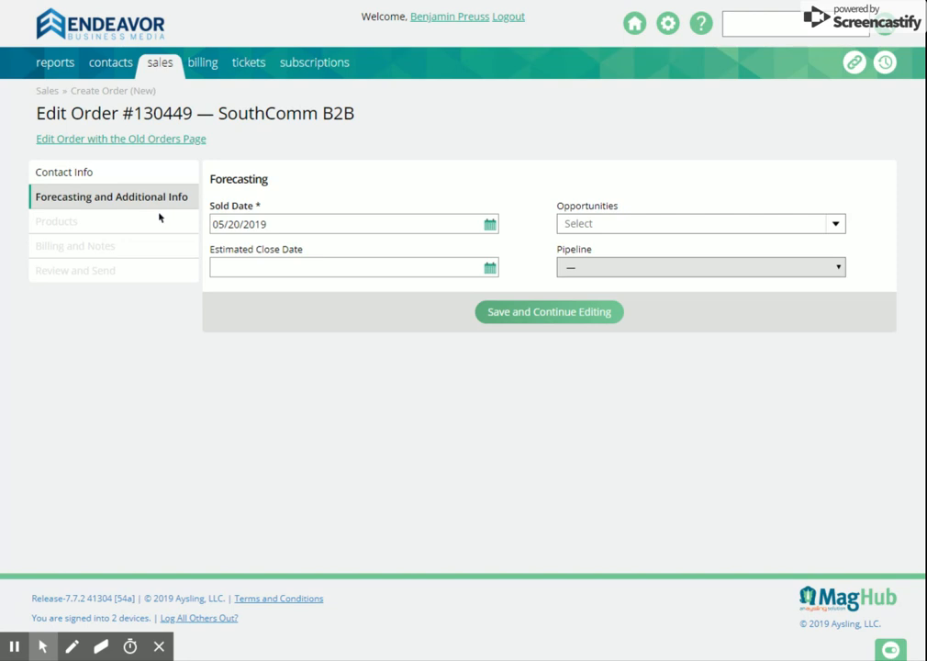
pyautogui.click(567, 231)
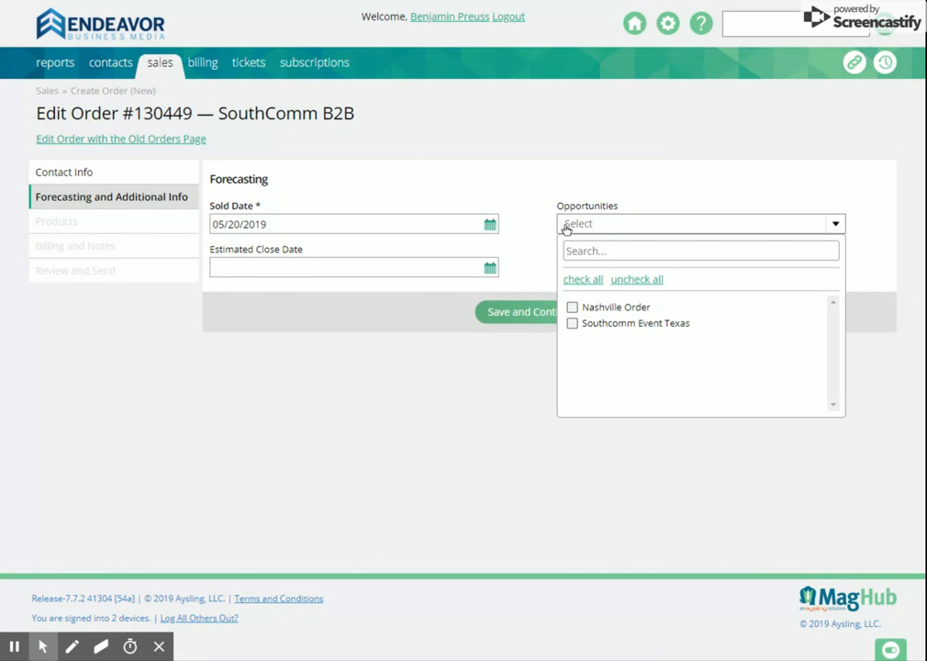
pyautogui.click(574, 312)
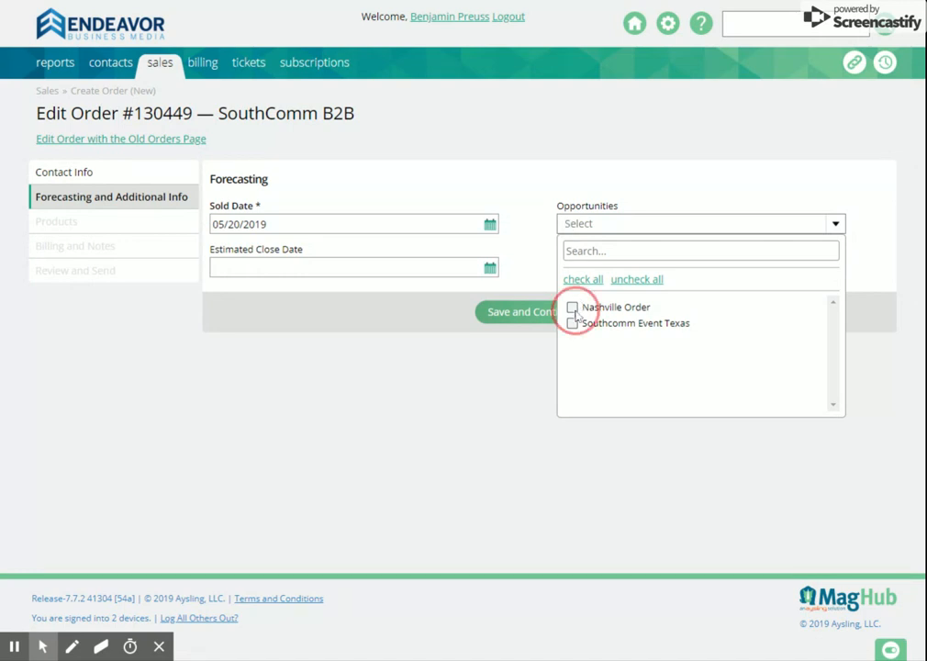
pyautogui.click(573, 311)
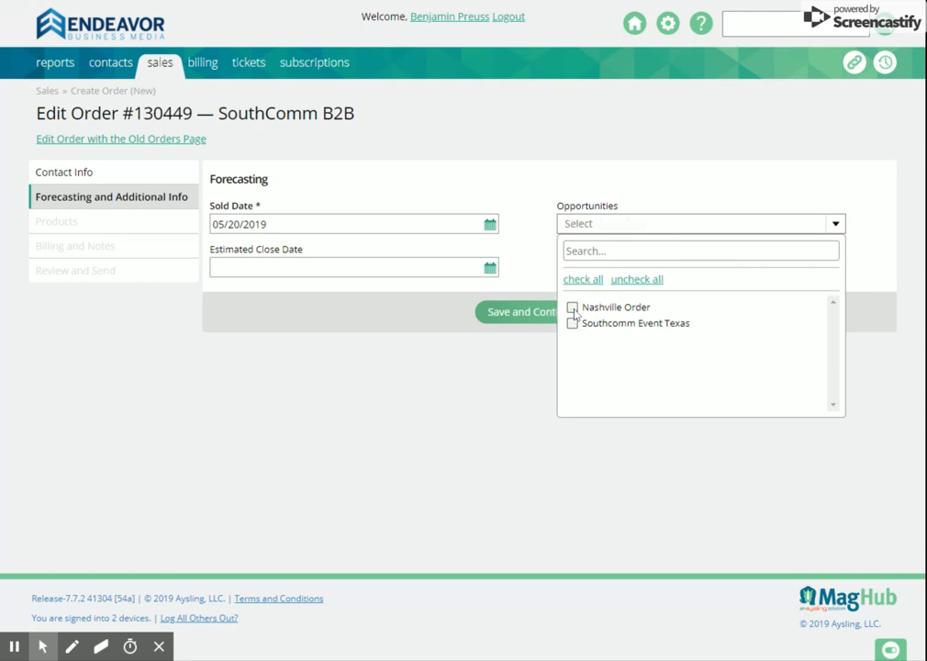
pyautogui.click(520, 242)
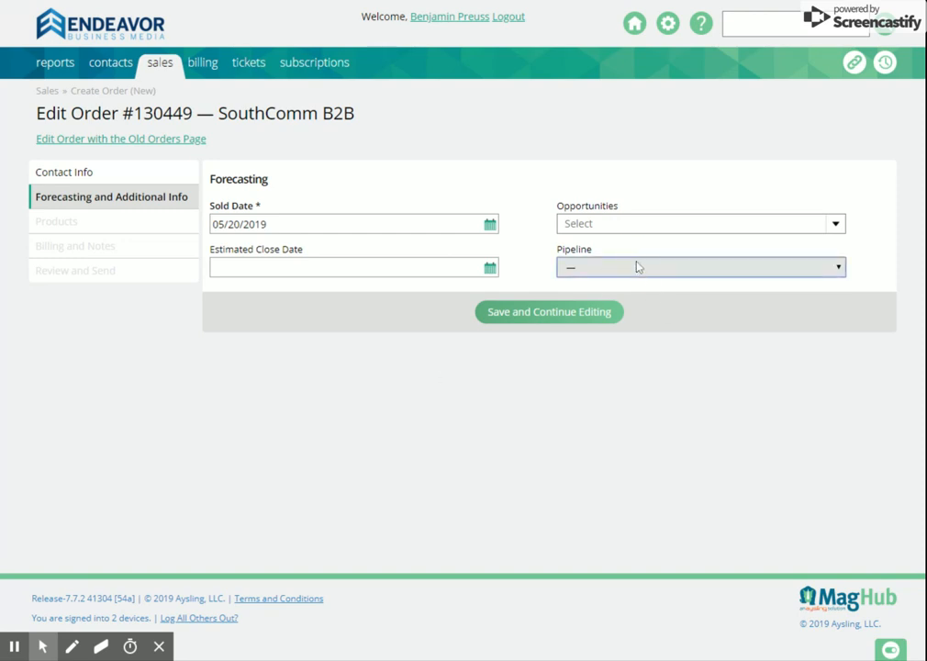
# Save the forecasting section and add a print ad for Mass Transit with rate card Mass Transit 2018 and category DE : General.
pyautogui.click(571, 314)
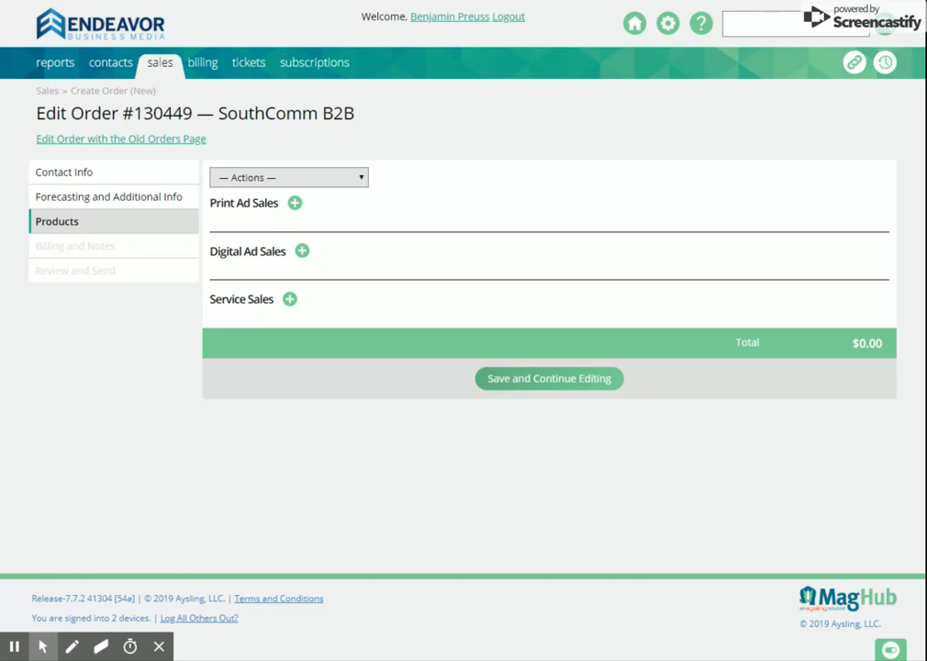
pyautogui.click(295, 204)
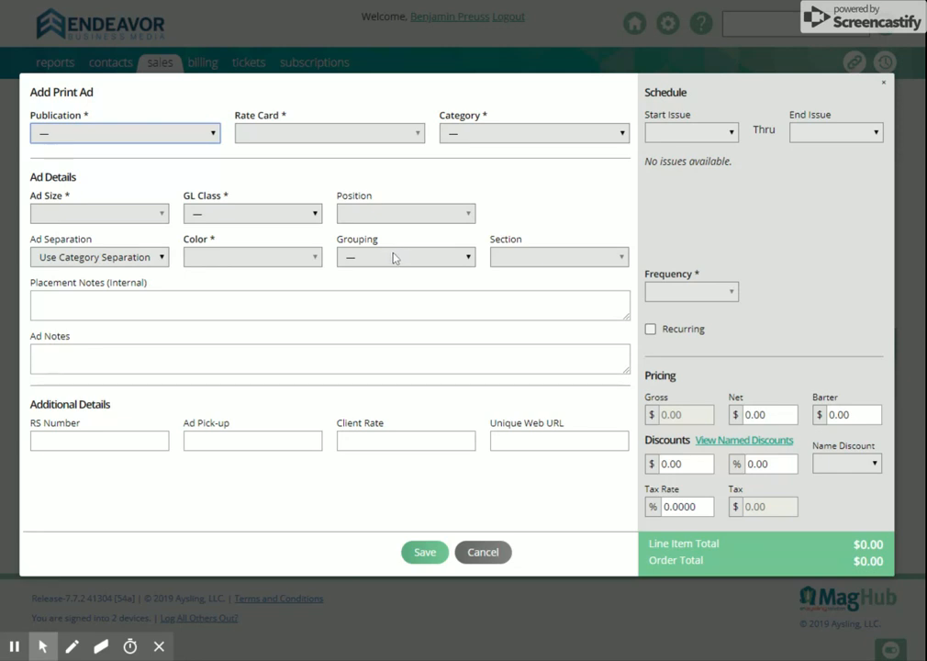
pyautogui.click(181, 151)
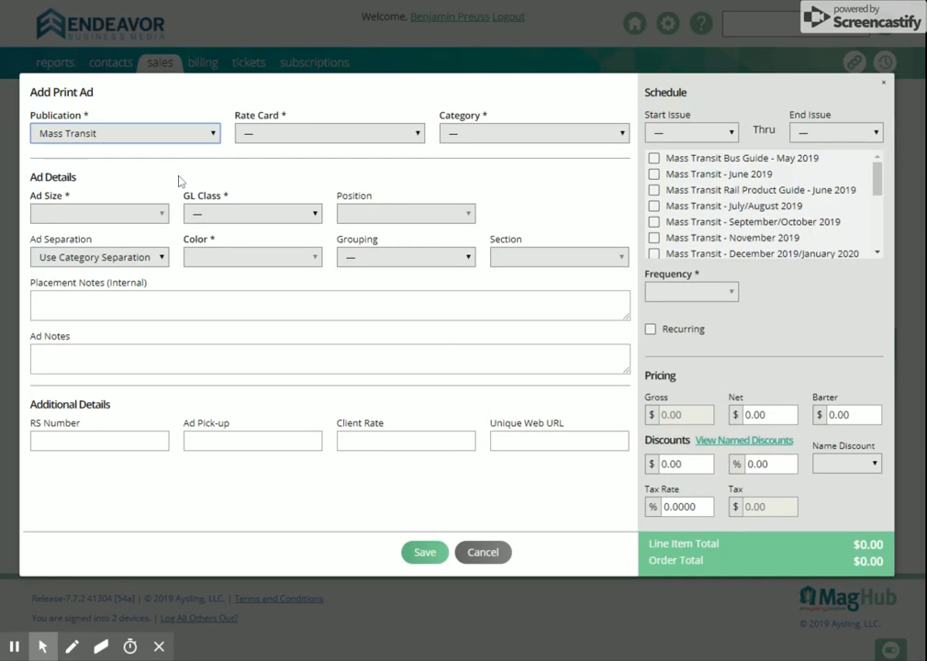
pyautogui.click(302, 136)
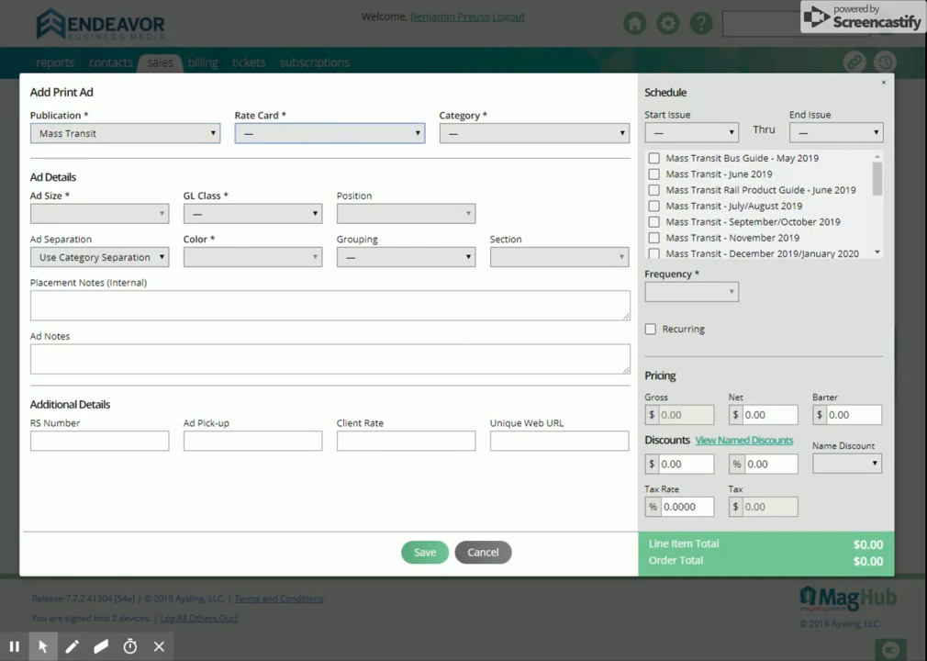
pyautogui.click(315, 186)
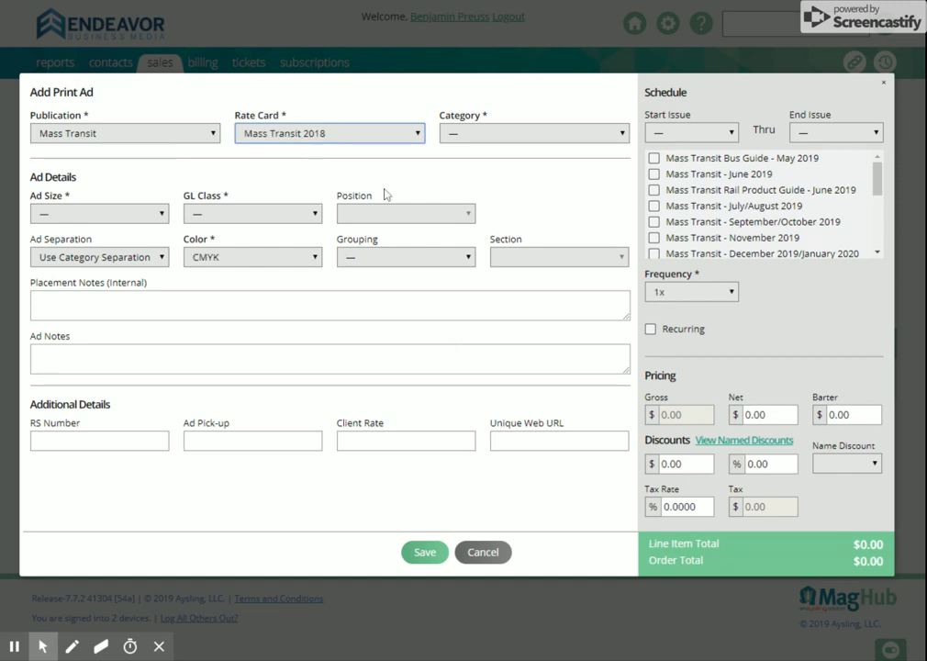
pyautogui.click(487, 138)
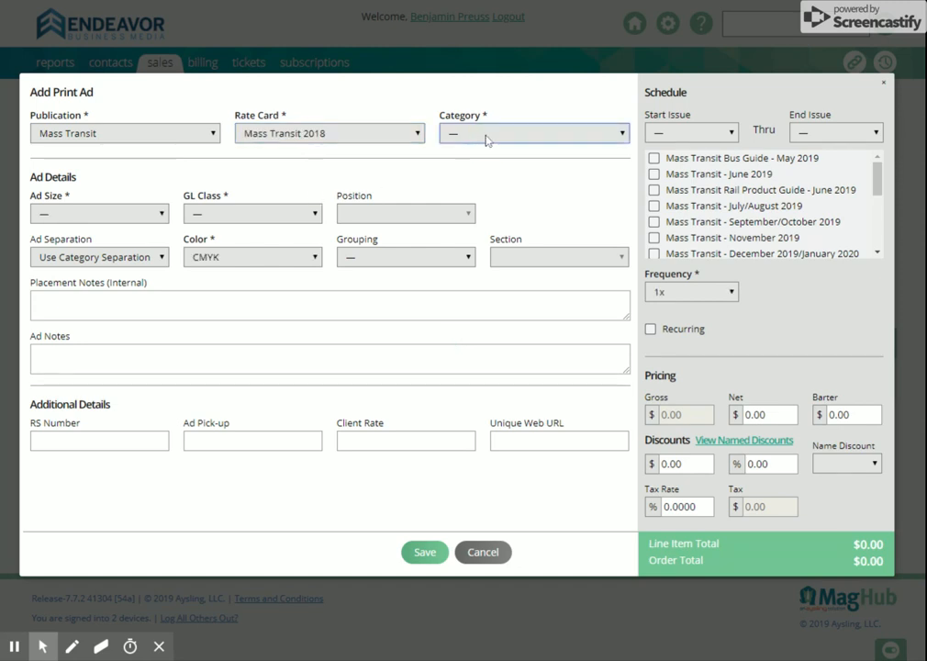
pyautogui.click(489, 175)
# Set the print ad's size to 1/2 Page Vertical and its GL class to DSPL_Display Ad.
pyautogui.click(78, 221)
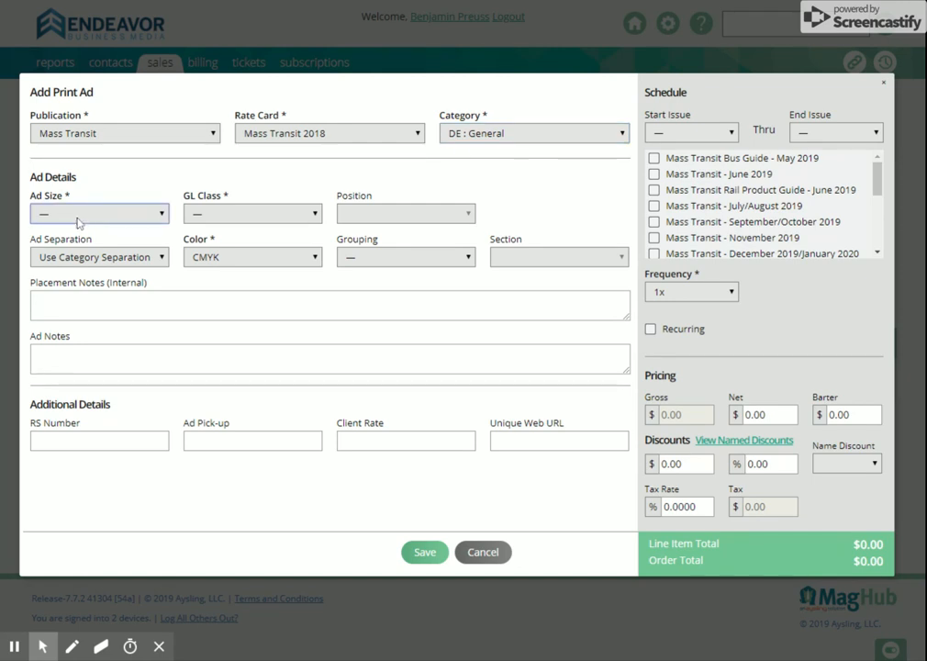
pyautogui.click(113, 270)
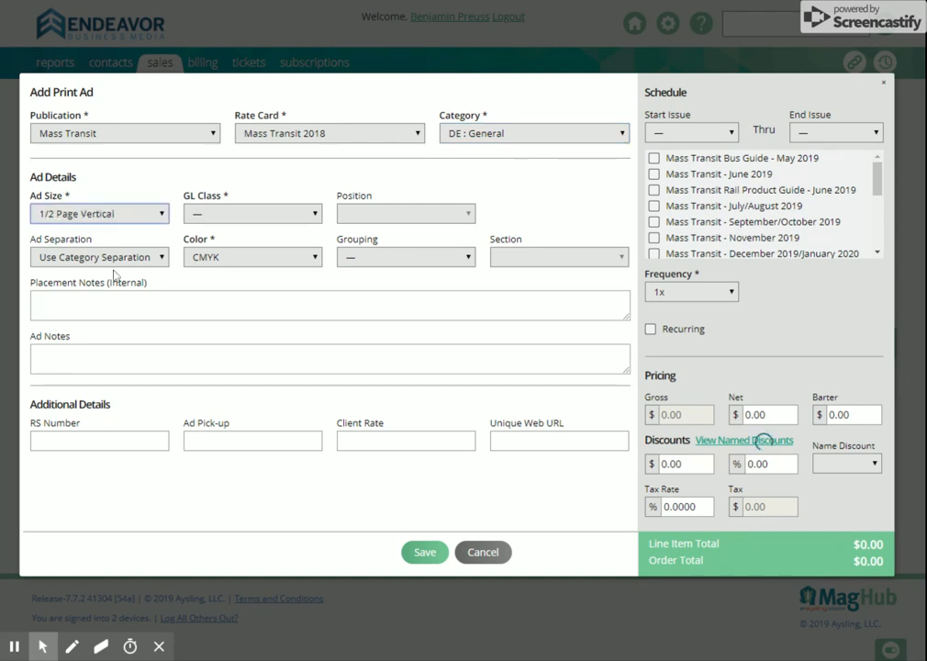
pyautogui.click(217, 216)
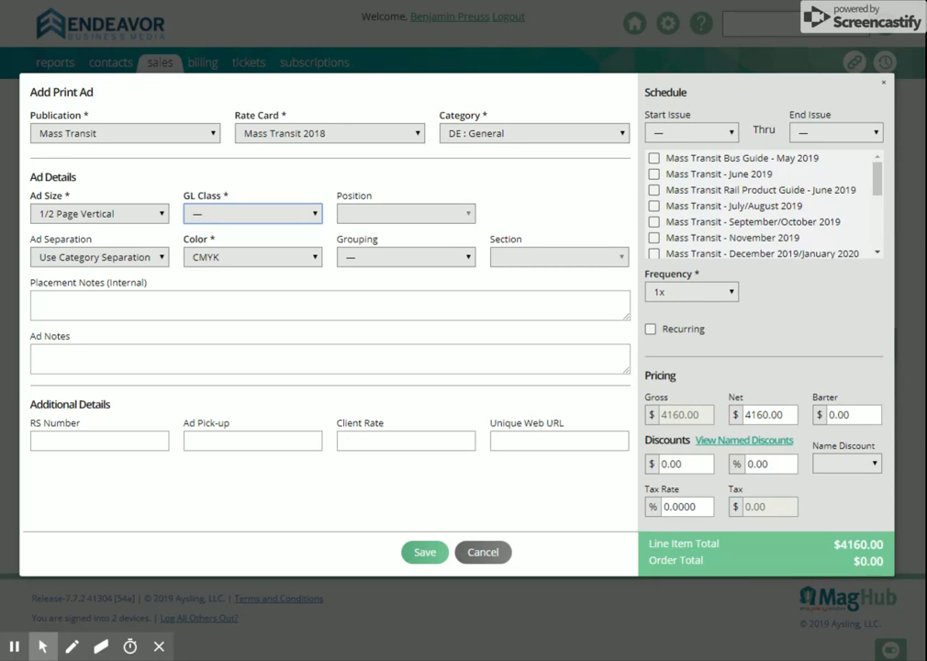
pyautogui.click(224, 344)
pyautogui.click(250, 217)
pyautogui.click(132, 258)
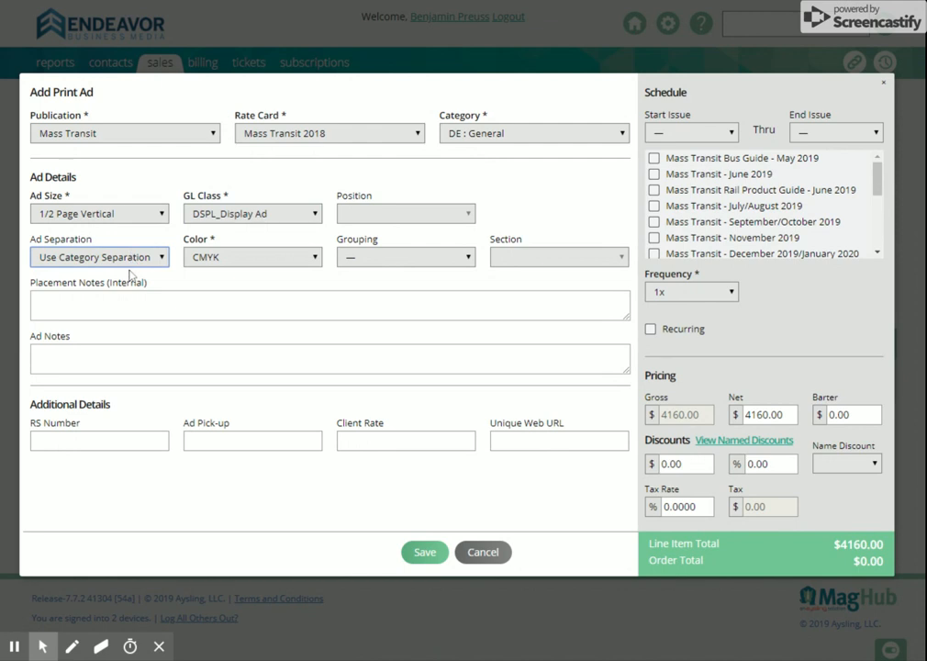
pyautogui.click(101, 275)
pyautogui.click(72, 262)
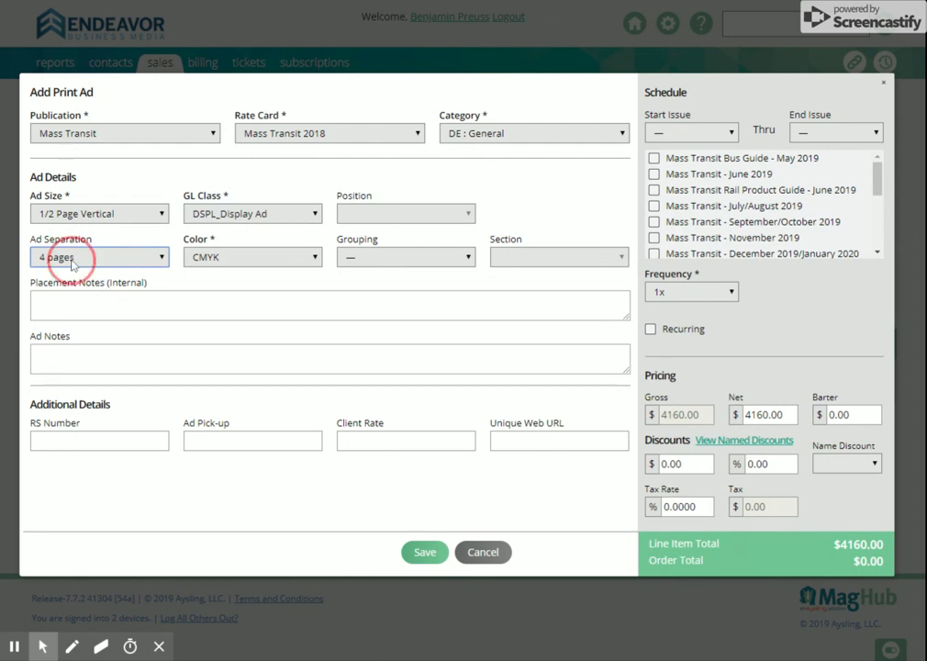
pyautogui.click(61, 214)
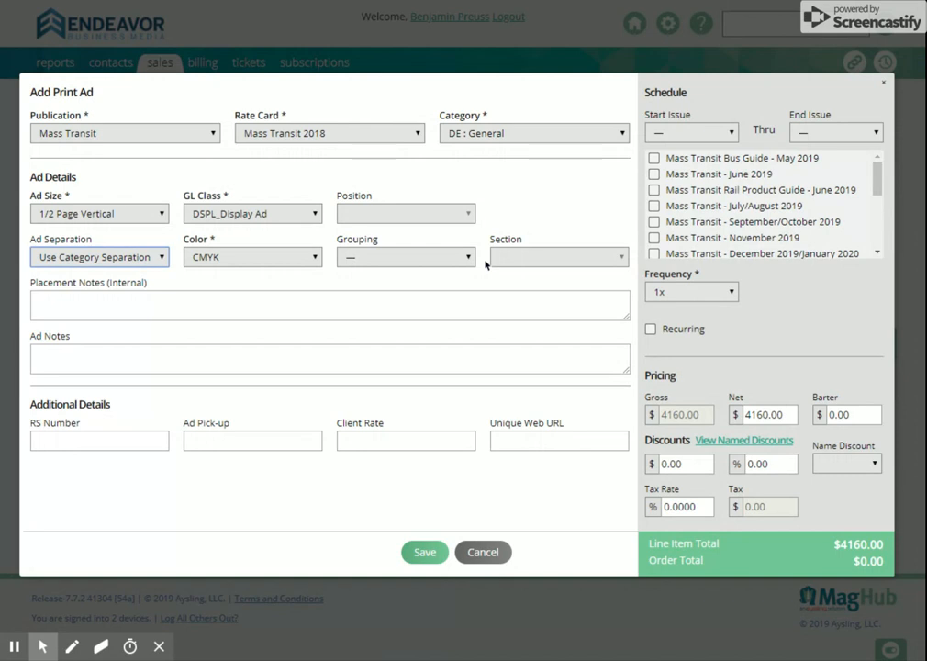
# Enter "1/2 page ad in magazine for July" as the print ad's ad notes.
pyautogui.click(533, 304)
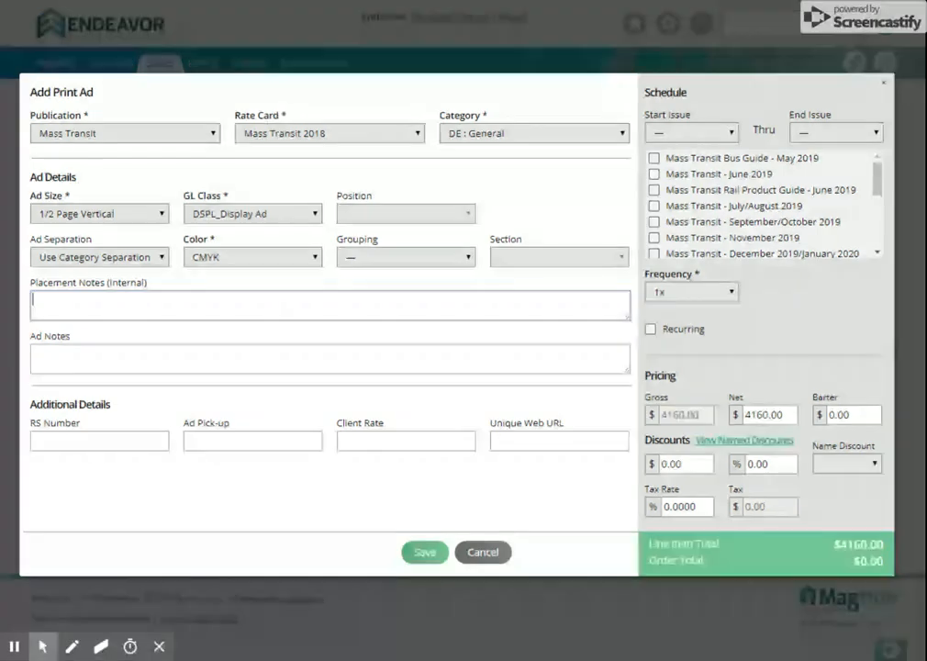
pyautogui.click(337, 350)
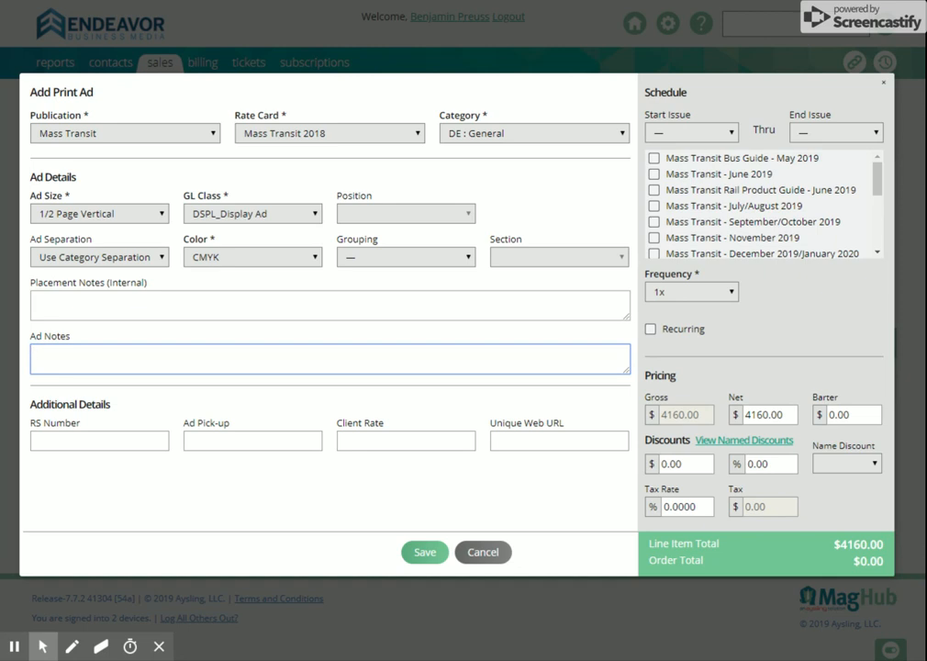
pyautogui.write('1/2 page ad in magazine for July')
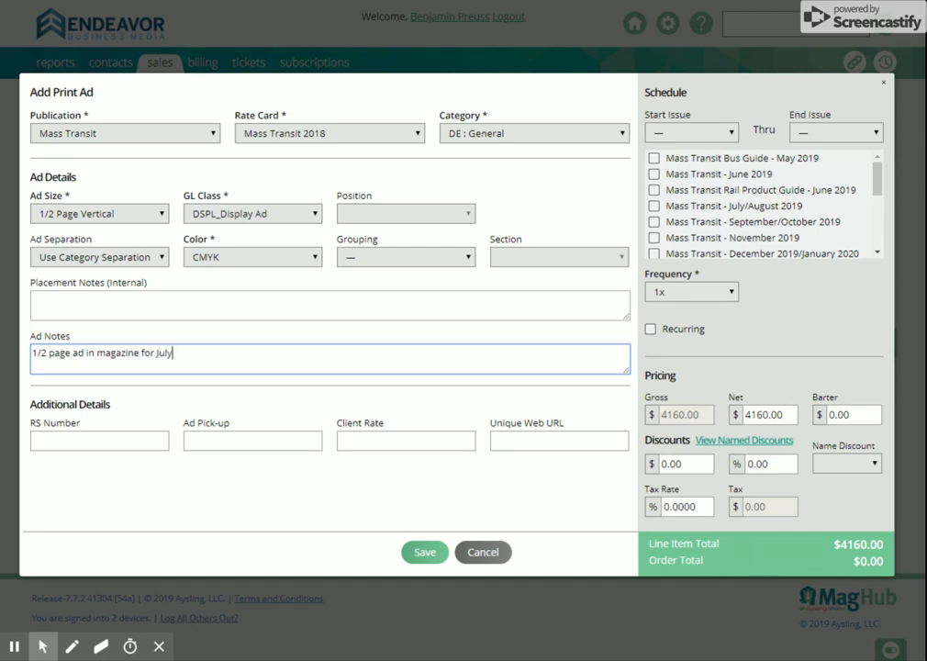
pyautogui.click(193, 441)
pyautogui.click(229, 444)
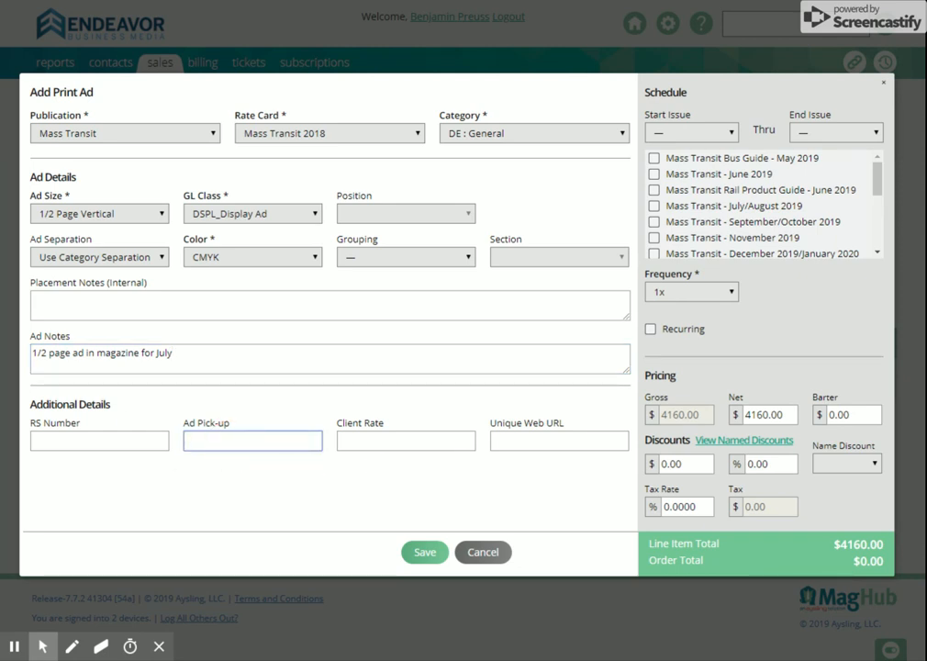
pyautogui.click(527, 441)
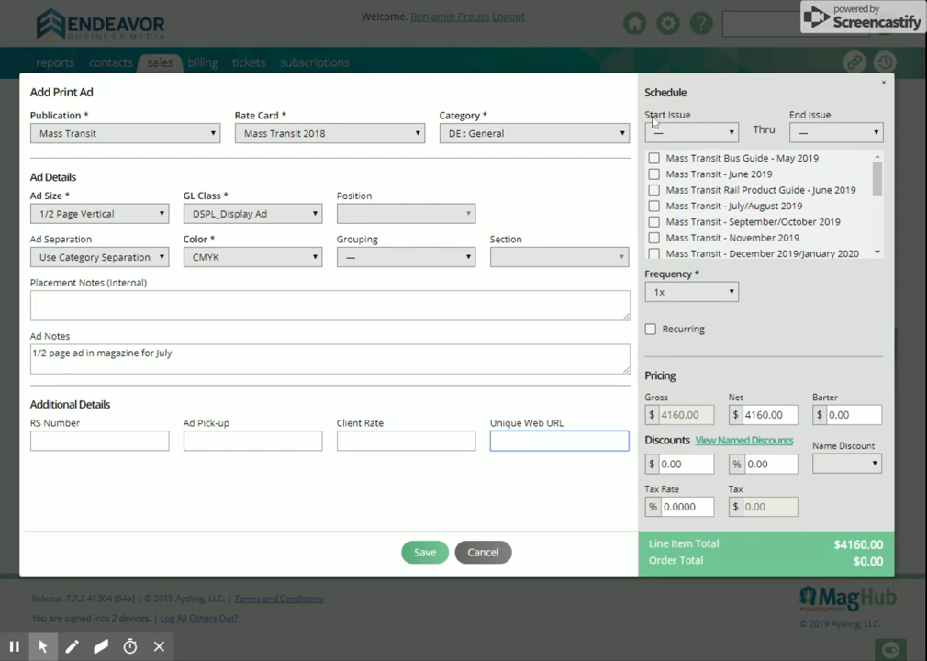
# Schedule the print ad for the Mass Transit September/October 2019 issue at a 4x frequency and save it.
pyautogui.click(654, 221)
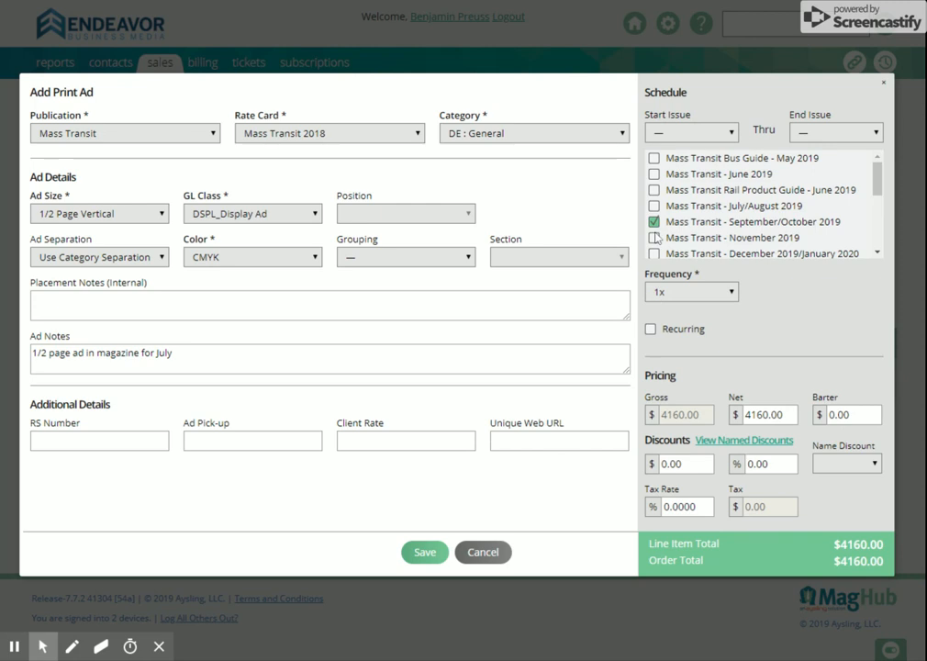
pyautogui.click(730, 293)
pyautogui.click(746, 274)
pyautogui.click(722, 293)
pyautogui.click(718, 325)
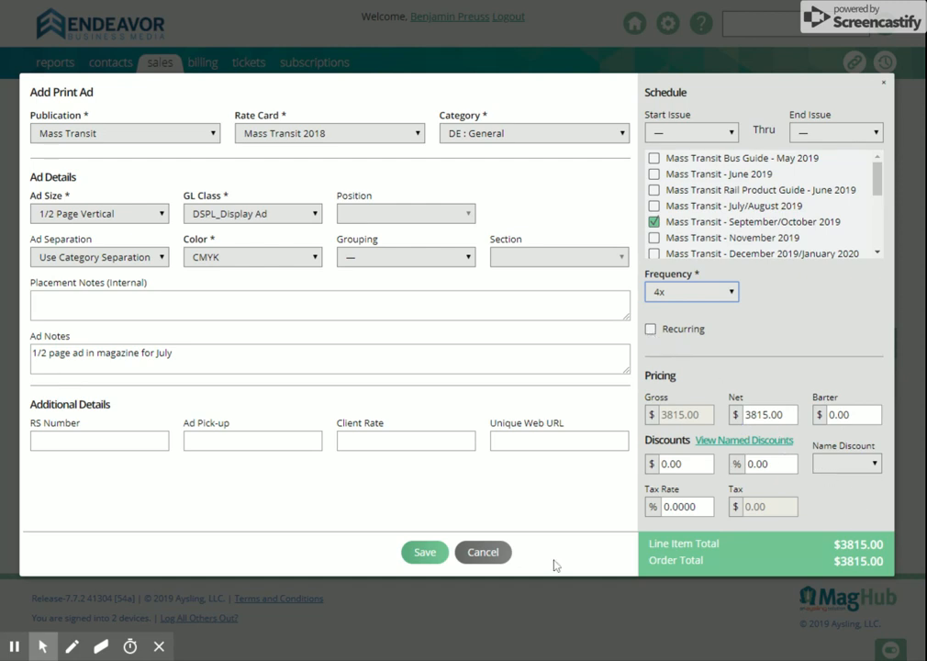
pyautogui.click(427, 554)
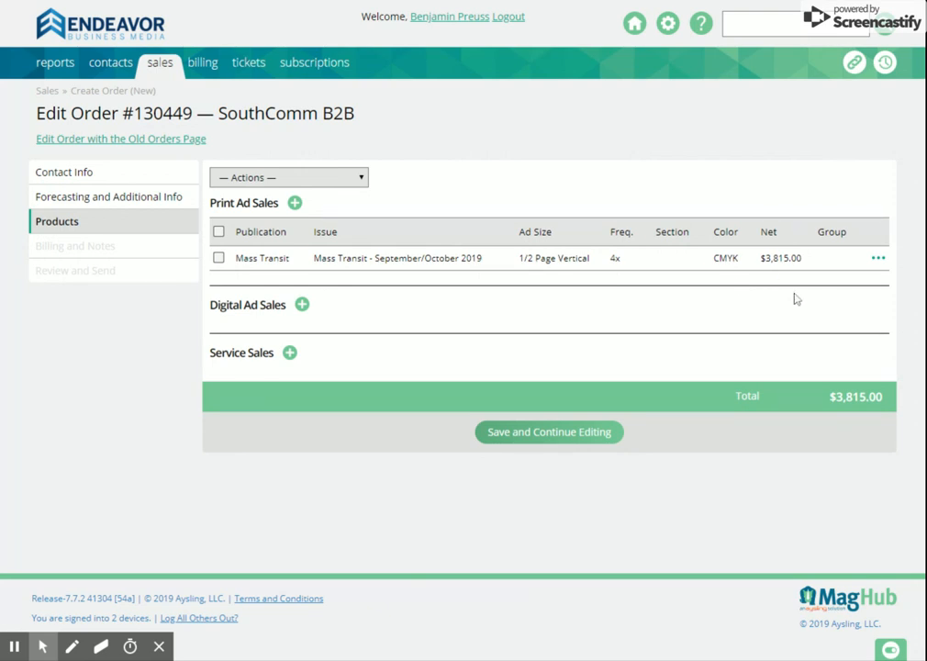
# Add a digital ad for MassTransitMag.com with rate card MassTransitMag.com 2018 and category DE : General.
pyautogui.click(303, 306)
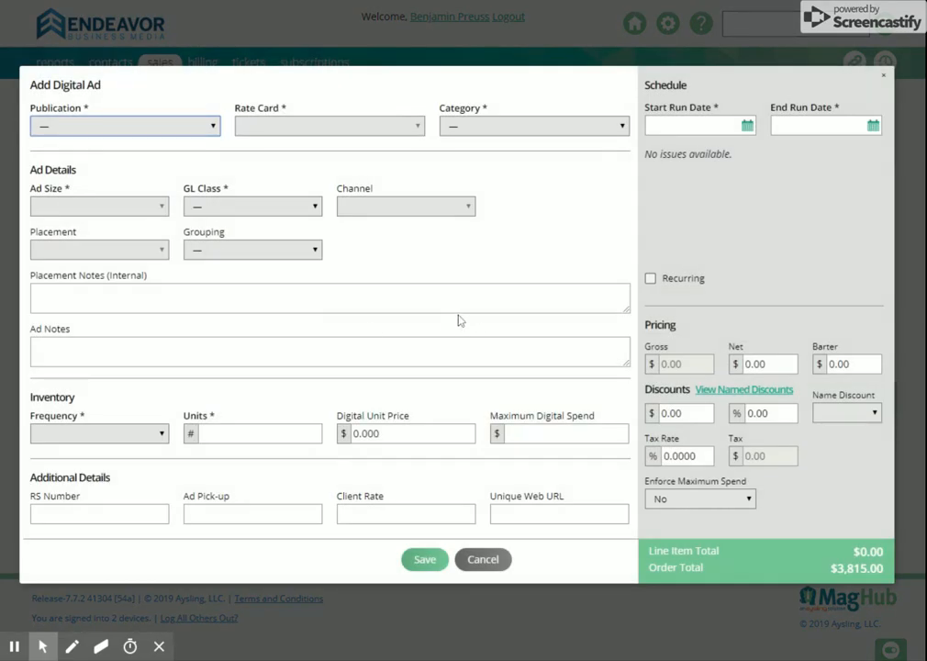
pyautogui.click(196, 144)
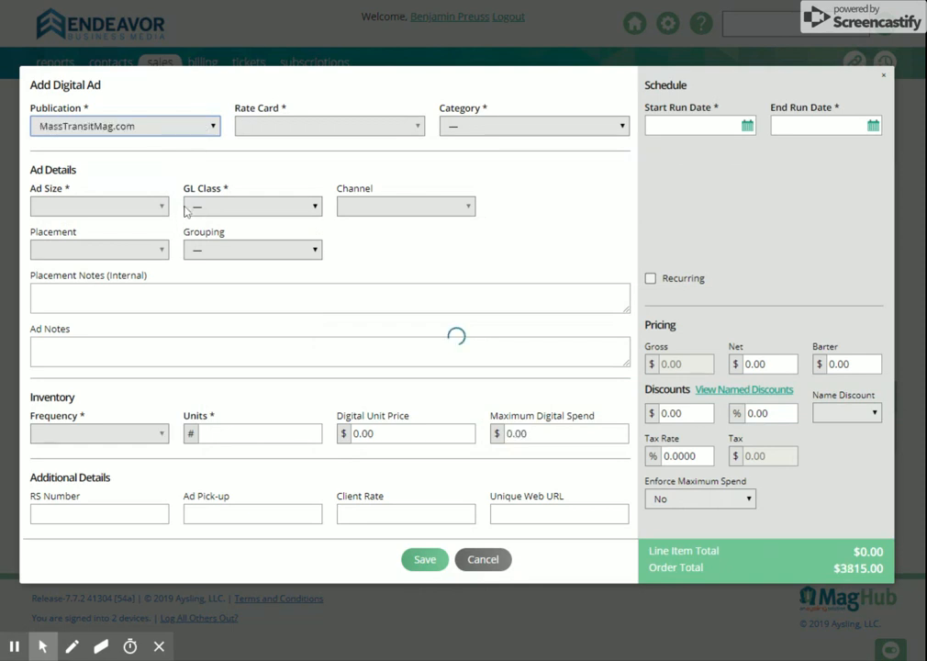
pyautogui.click(290, 138)
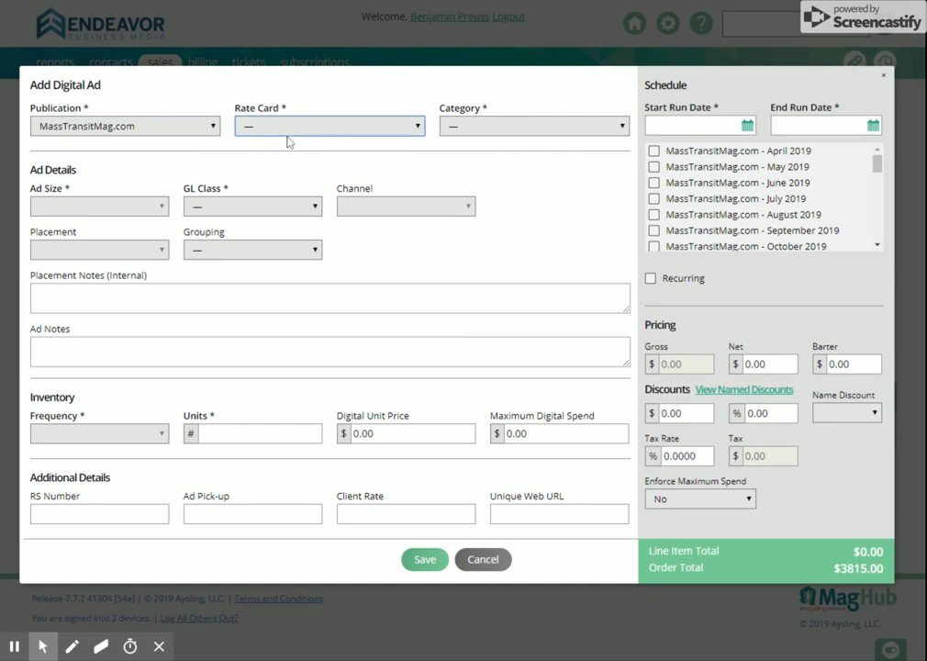
pyautogui.click(290, 173)
pyautogui.click(503, 129)
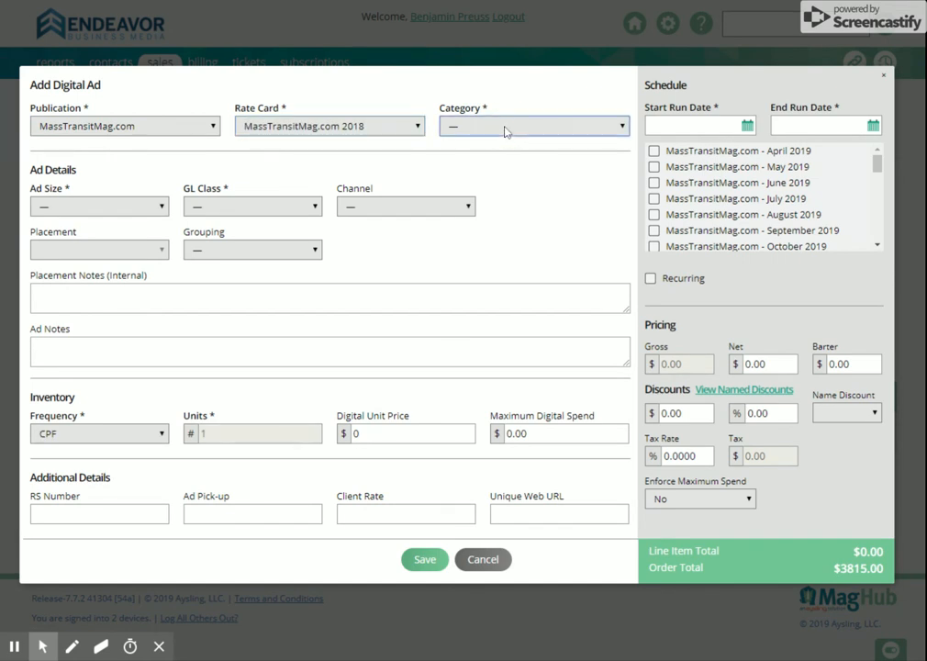
pyautogui.click(507, 163)
# Set the digital ad's size to 970x250 Billboard, GL class to WBAN_Web Banner Ad and channel to MT: Infrastructure.
pyautogui.click(138, 209)
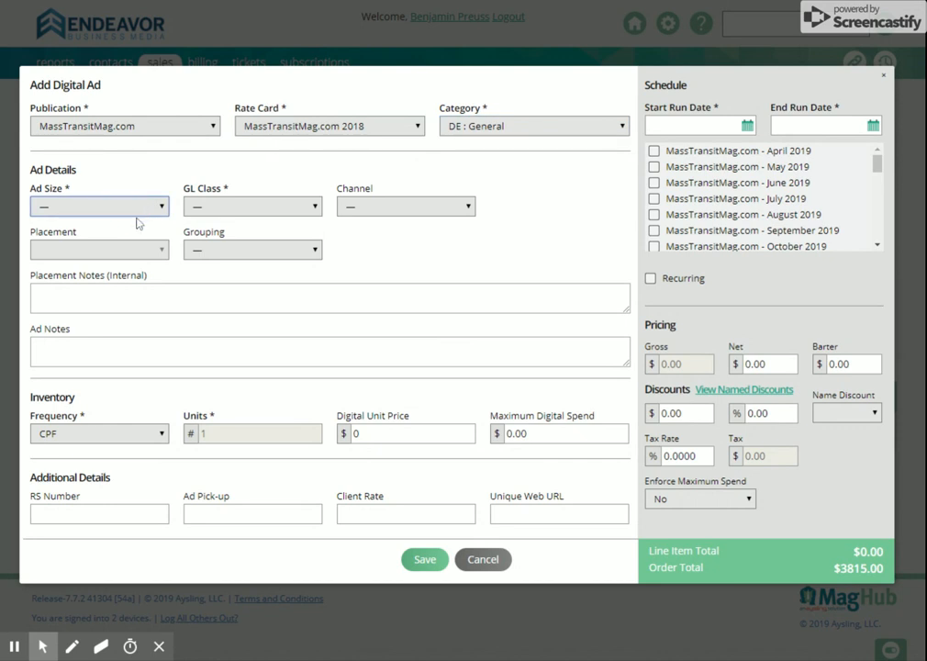
pyautogui.click(132, 331)
pyautogui.click(257, 213)
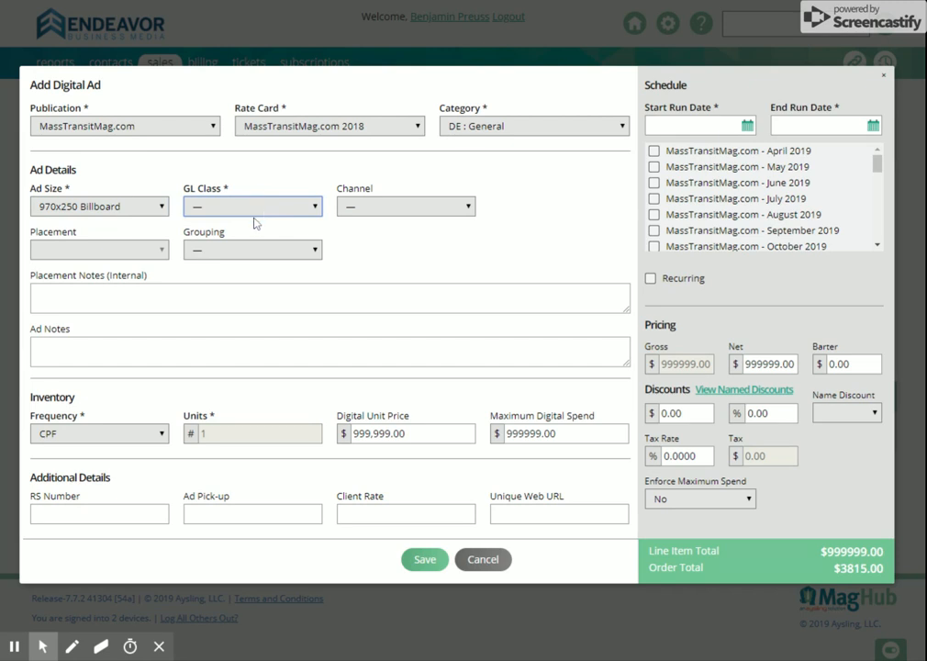
pyautogui.click(254, 223)
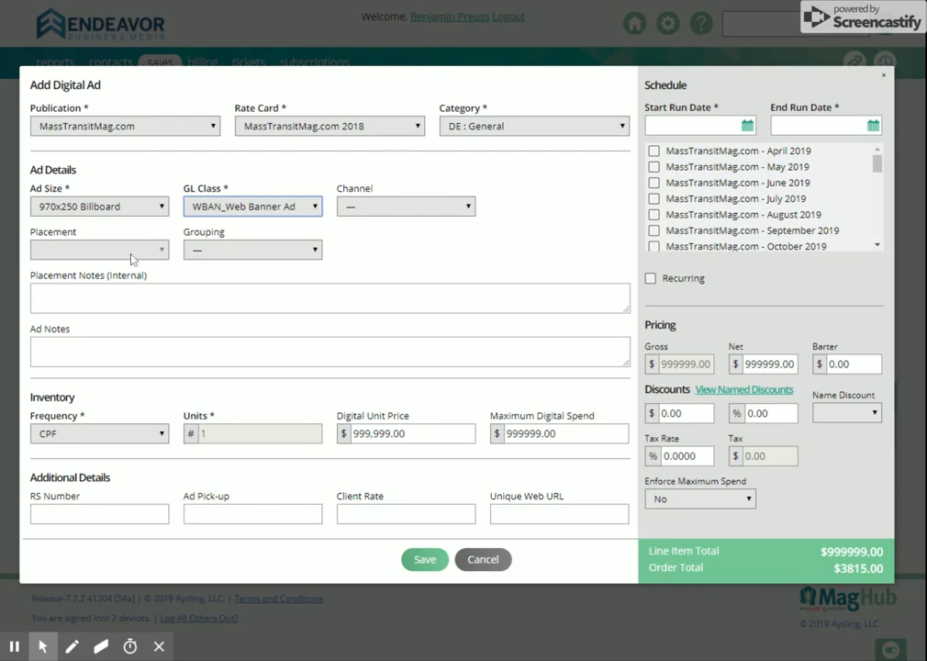
pyautogui.click(394, 210)
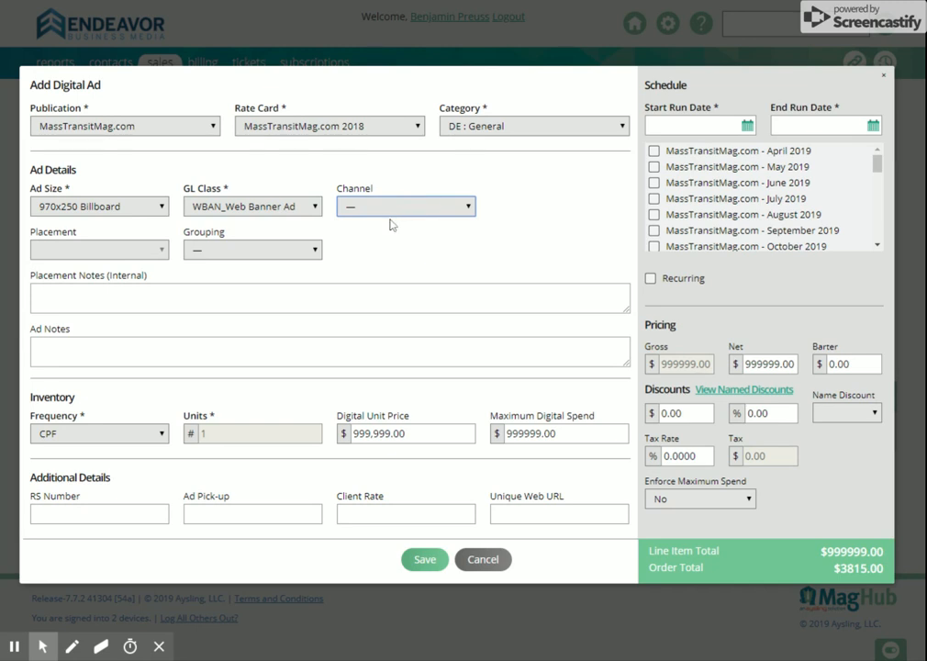
pyautogui.click(385, 284)
pyautogui.click(257, 294)
pyautogui.click(180, 354)
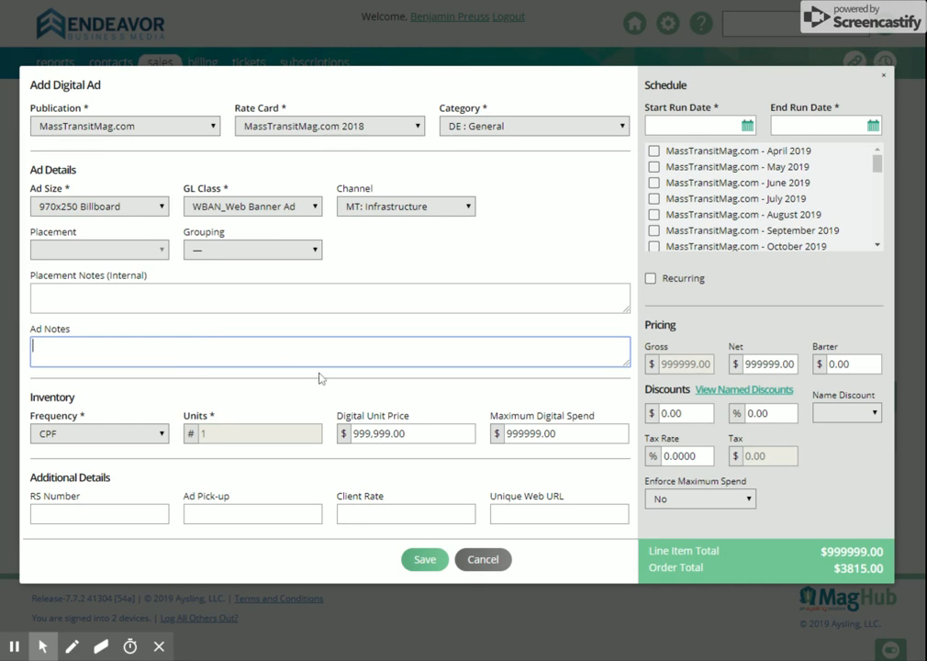
# Set the digital ad's inventory frequency to CPM with 50000 units.
pyautogui.click(77, 433)
pyautogui.click(77, 459)
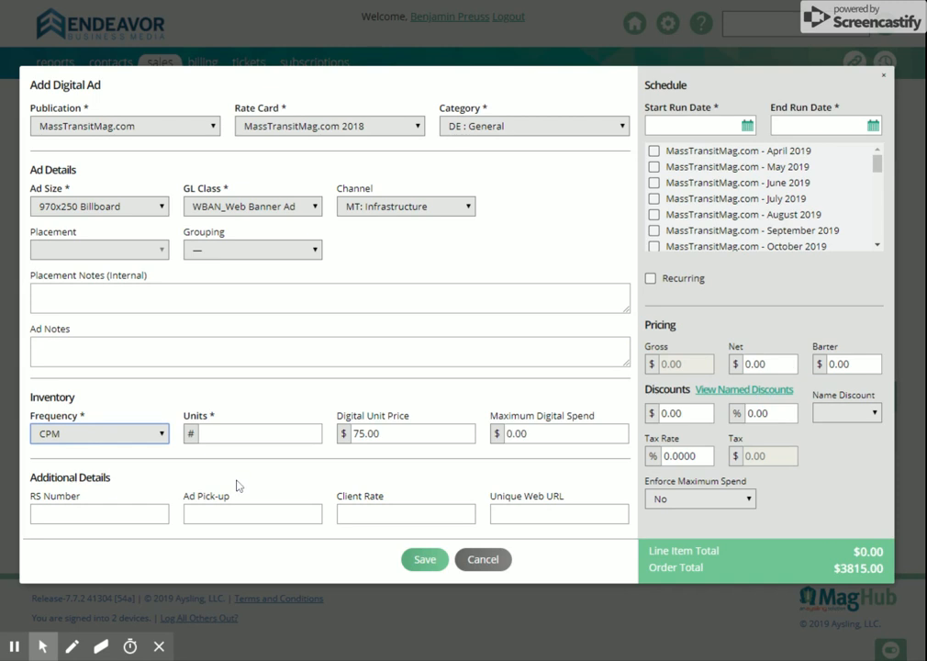
pyautogui.click(266, 434)
pyautogui.write('5000')
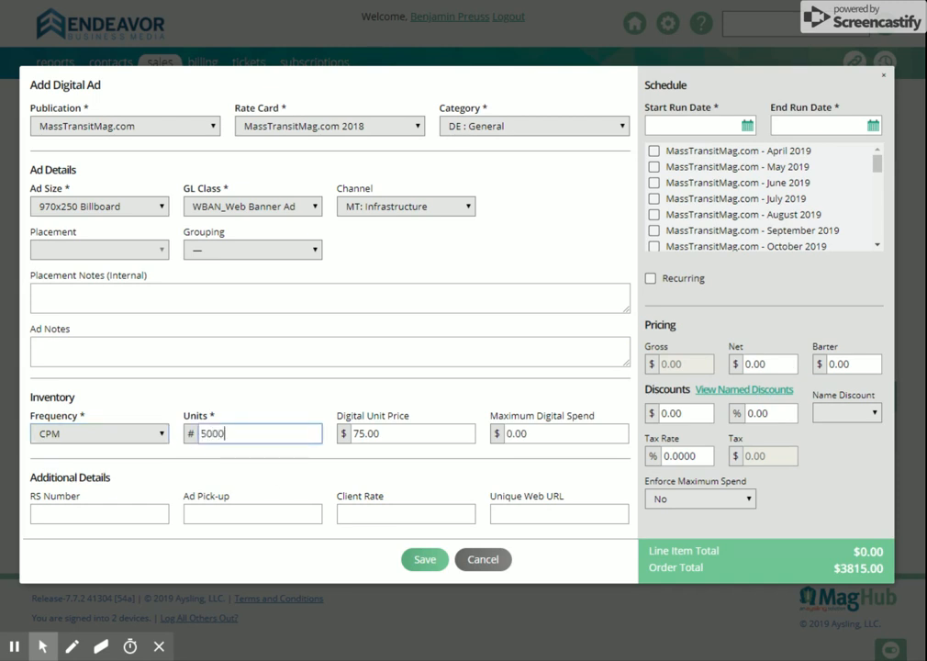
pyautogui.write('0')
# Schedule the digital ad to run from 06/19/2019 to 08/31/2019 and save it.
pyautogui.click(693, 125)
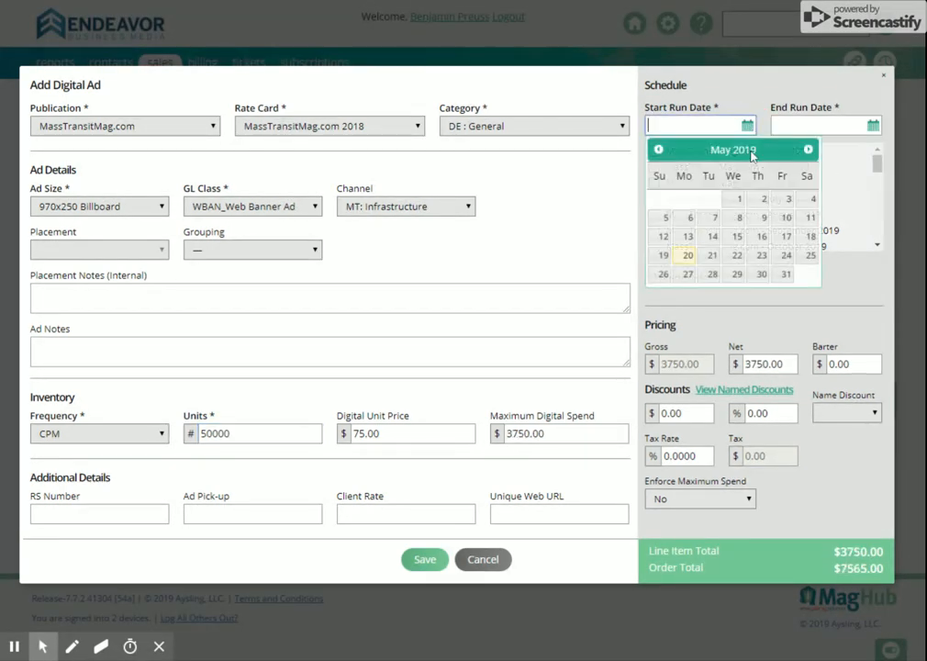
pyautogui.click(807, 151)
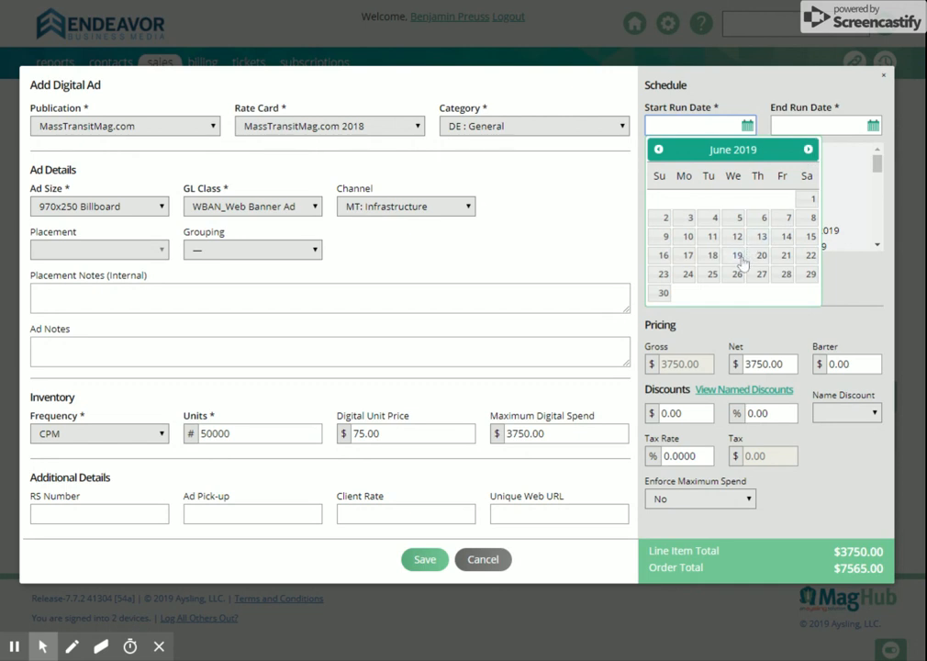
pyautogui.click(739, 258)
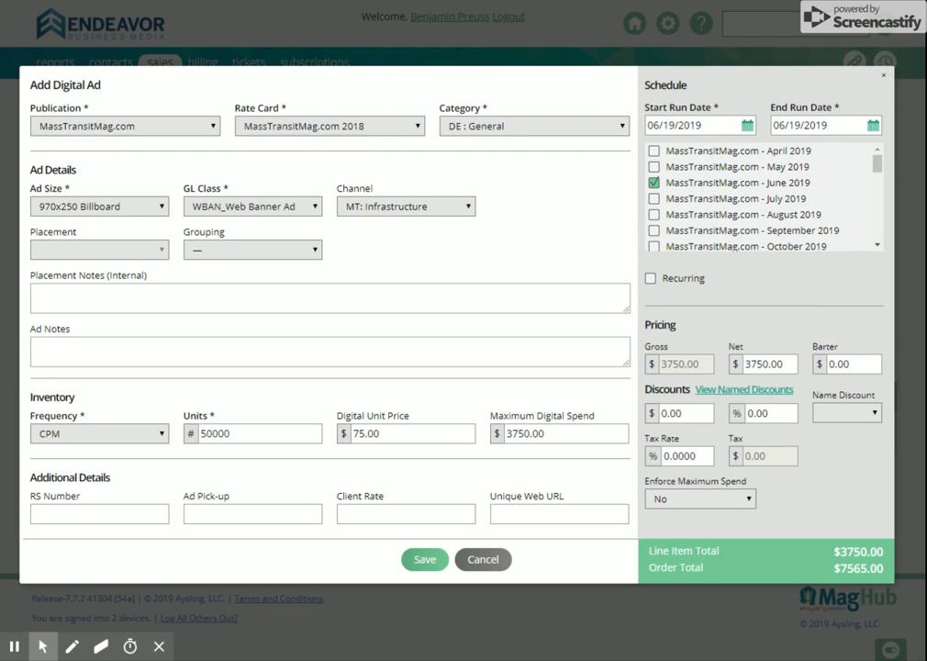
pyautogui.click(873, 127)
pyautogui.click(909, 149)
pyautogui.click(910, 150)
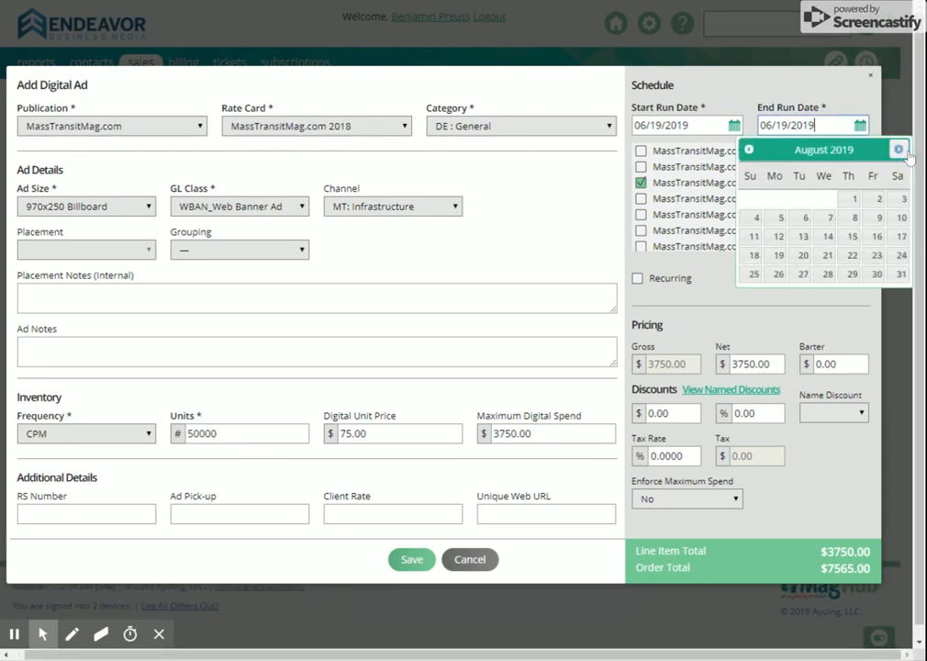
pyautogui.click(901, 273)
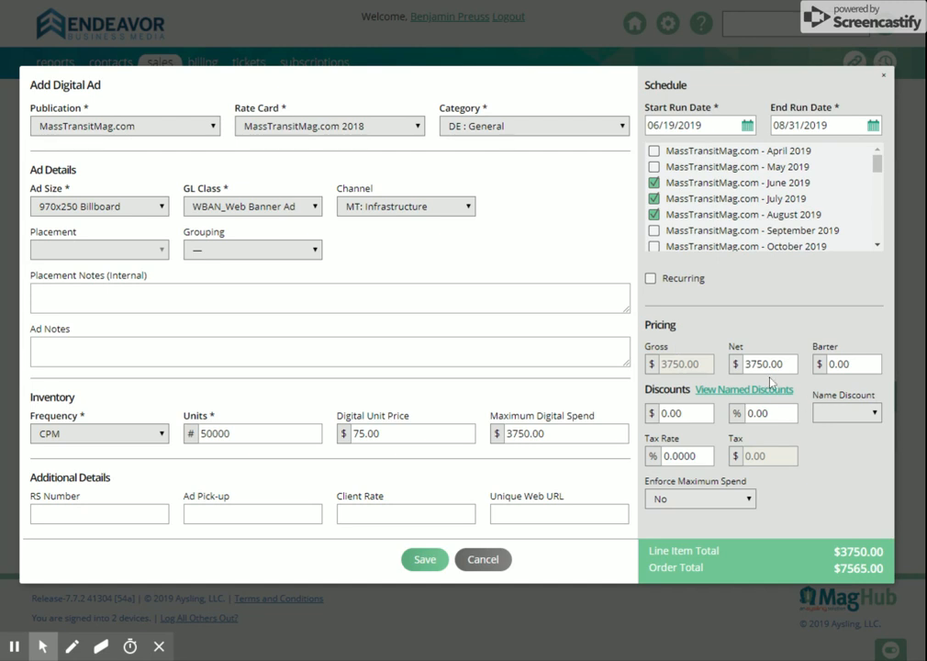
pyautogui.click(435, 562)
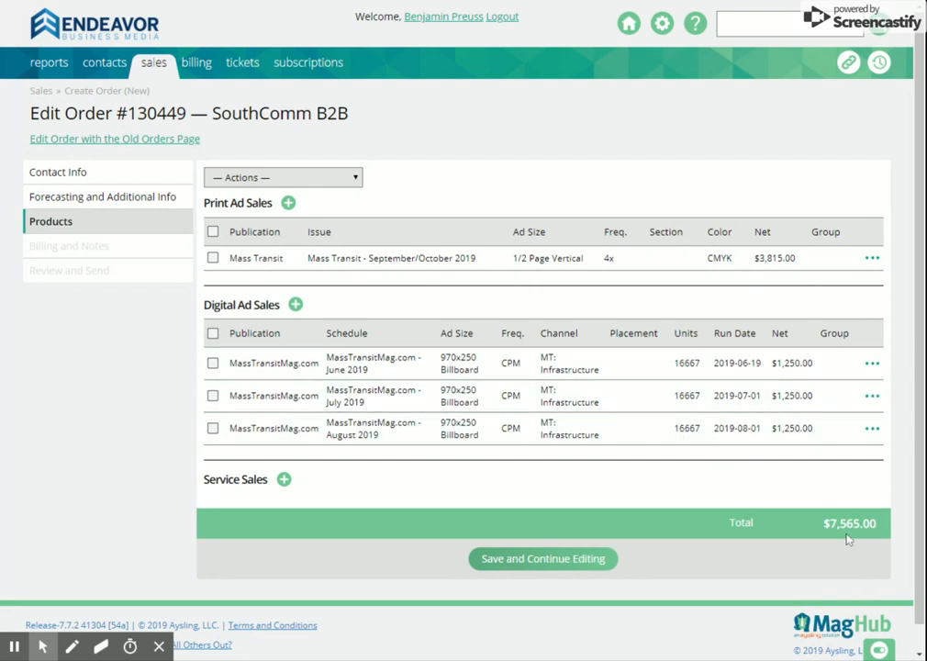
# Save the order's products and enter "Thank you for your print and digital order" as the note on the bottom of the order.
pyautogui.click(547, 561)
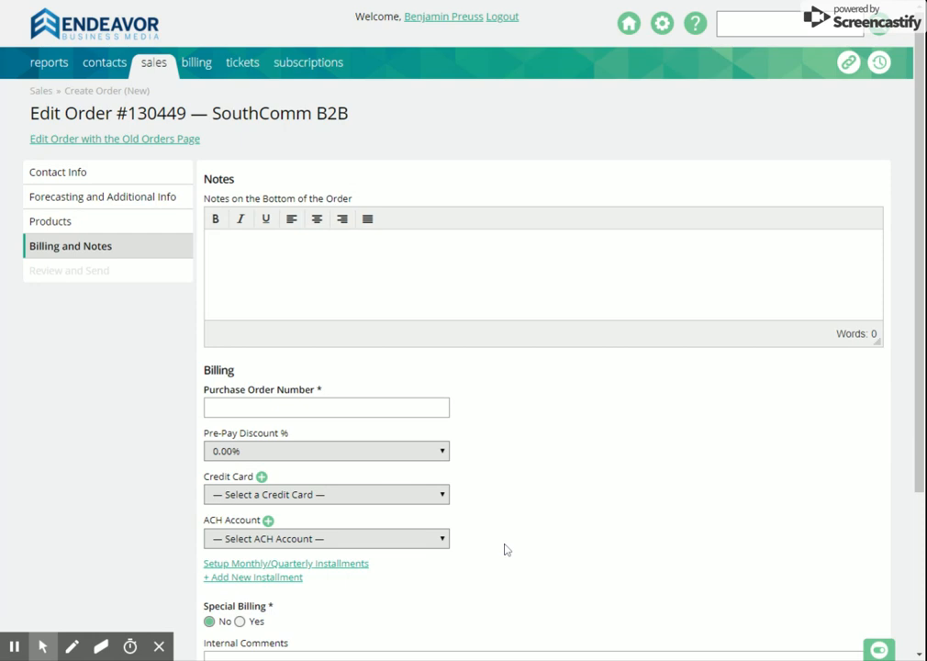
pyautogui.click(257, 280)
pyautogui.write('Thank  you for your ')
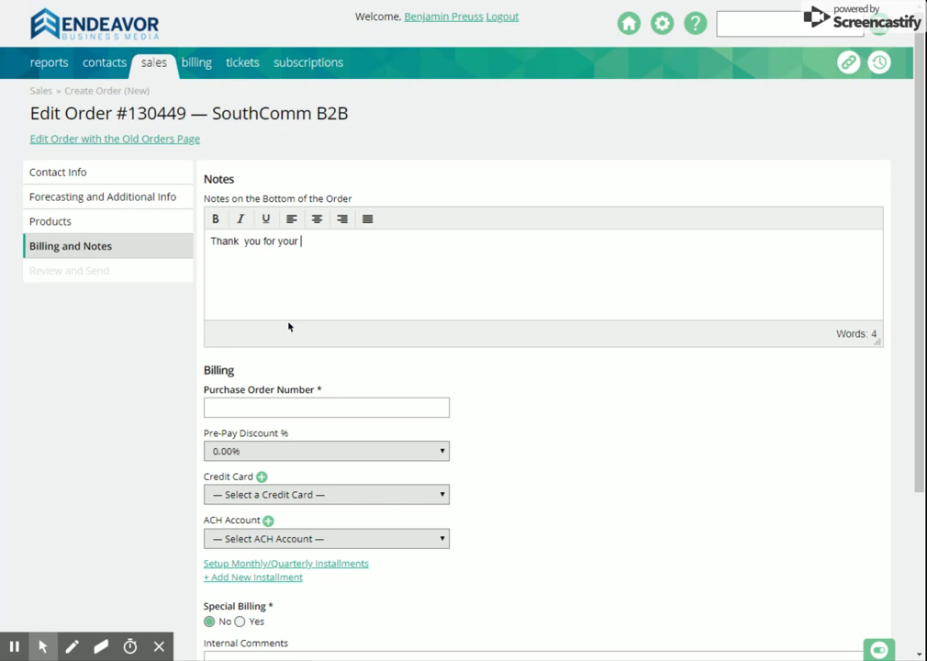
pyautogui.write('print and digital o')
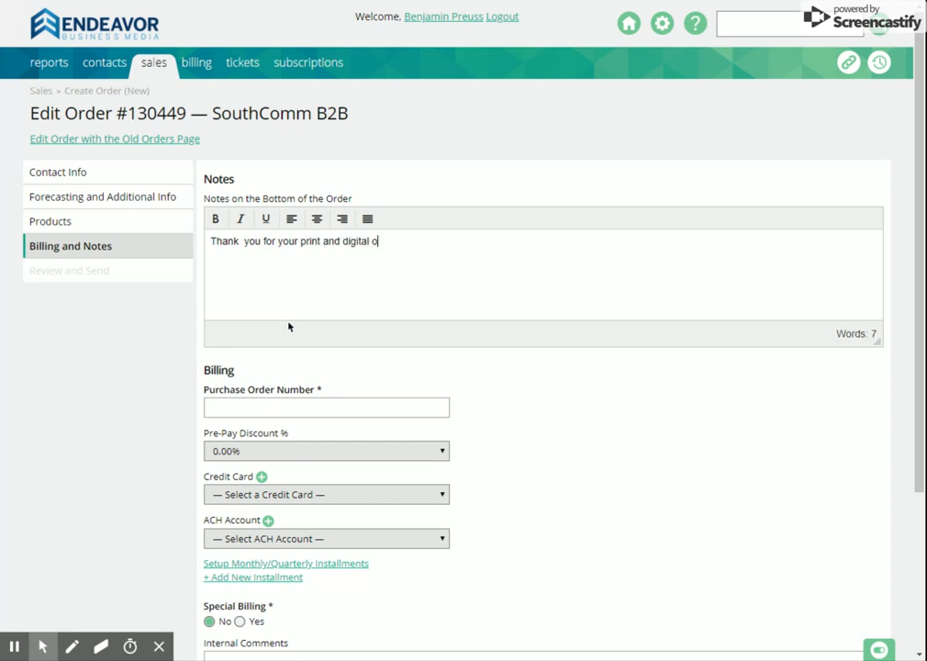
pyautogui.write('rder')
# Enter the purchase order number in the billing details, leaving the credit card unselected.
pyautogui.click(318, 398)
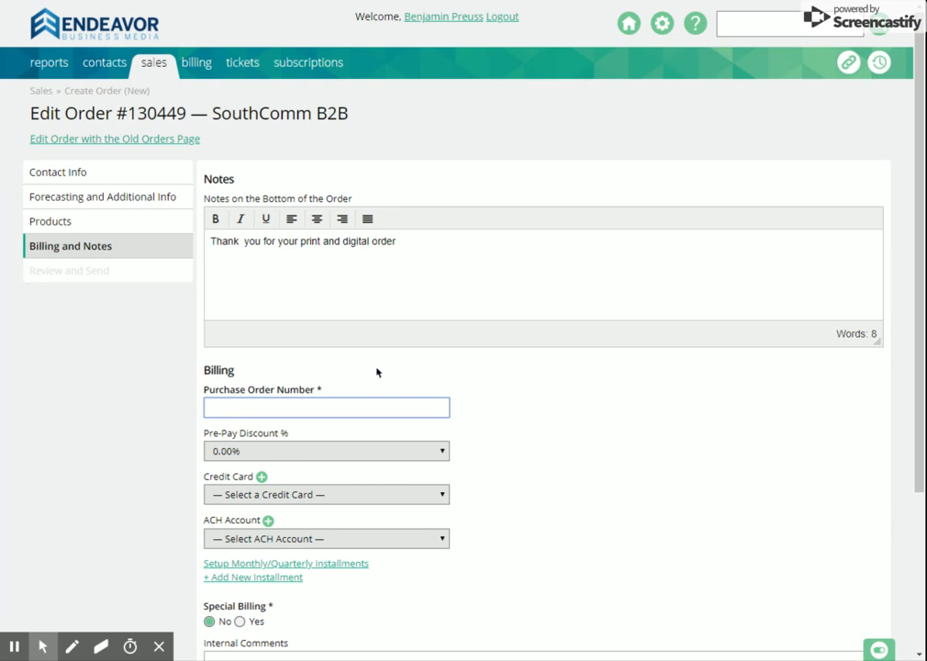
pyautogui.write('Happy Friday 1111')
pyautogui.click(335, 495)
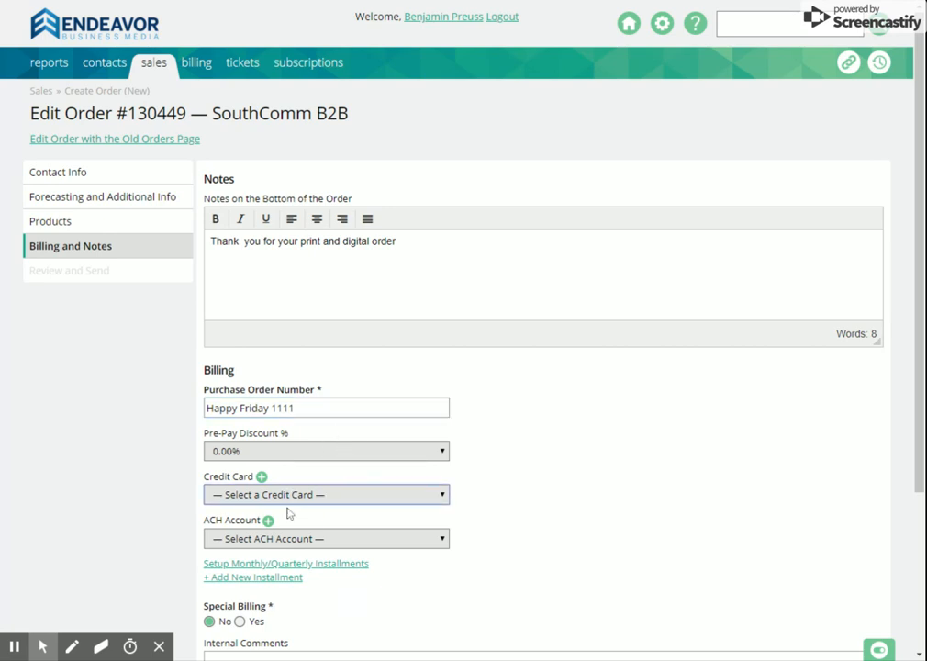
# Keep Special Billing set to No and save the billing and notes section to continue editing.
pyautogui.scroll(-3, 511, 506)
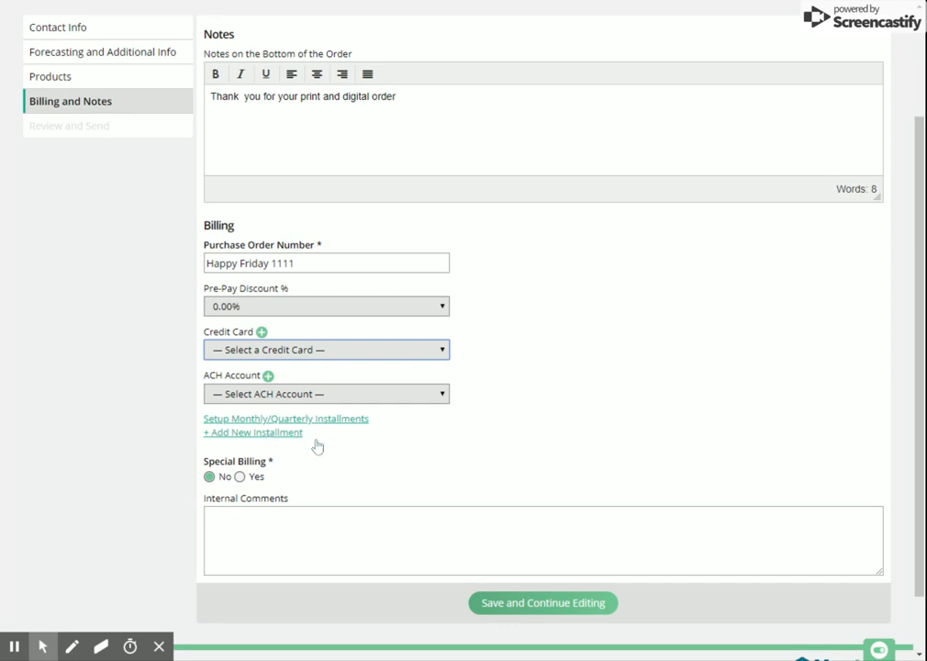
pyautogui.click(241, 477)
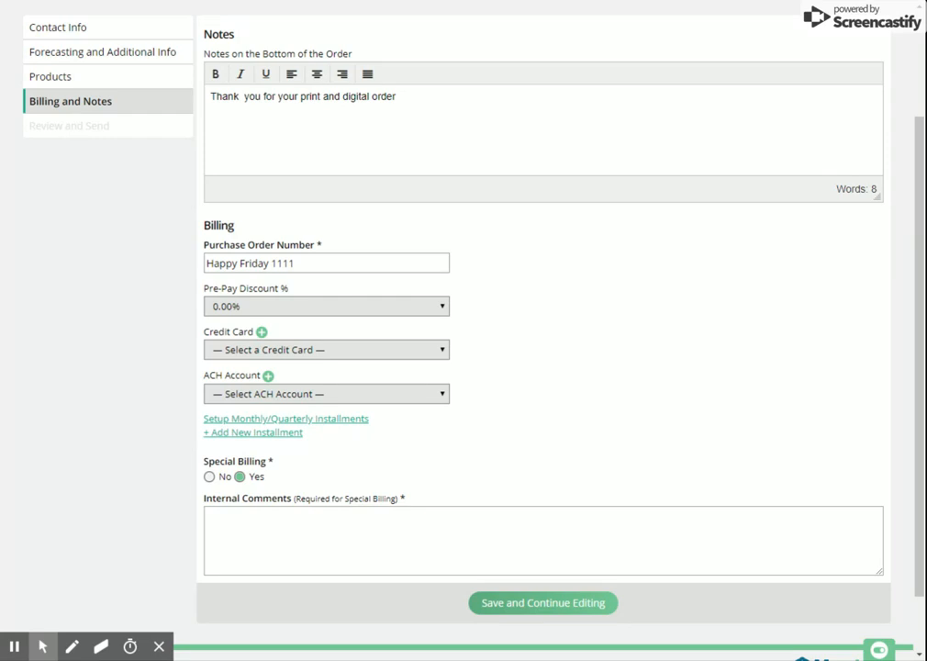
pyautogui.click(210, 477)
pyautogui.click(567, 610)
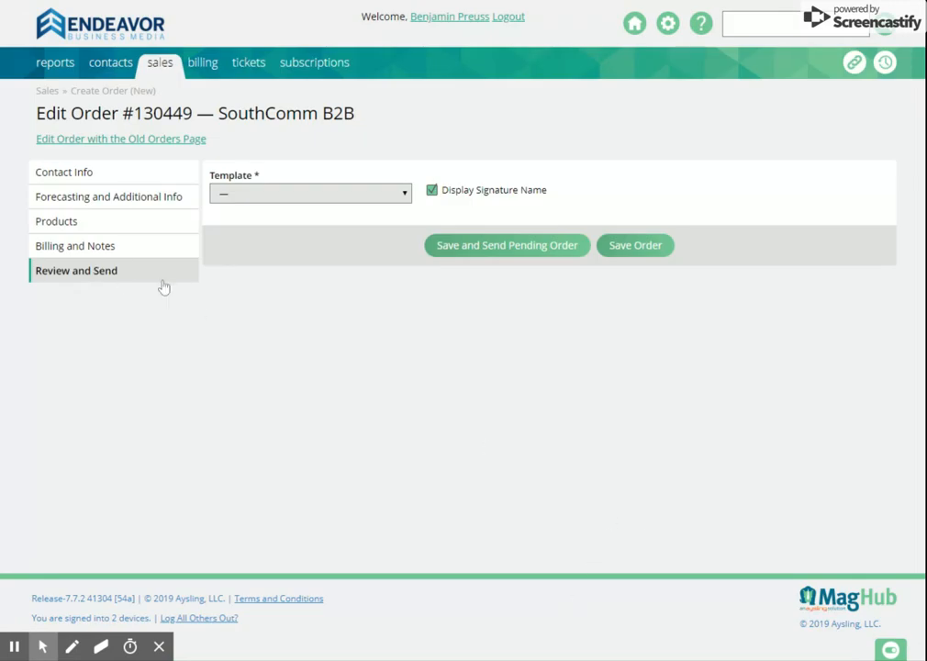
# Choose the Mass Transit Contract - Combined template and review the order preview down to the signature block.
pyautogui.click(303, 199)
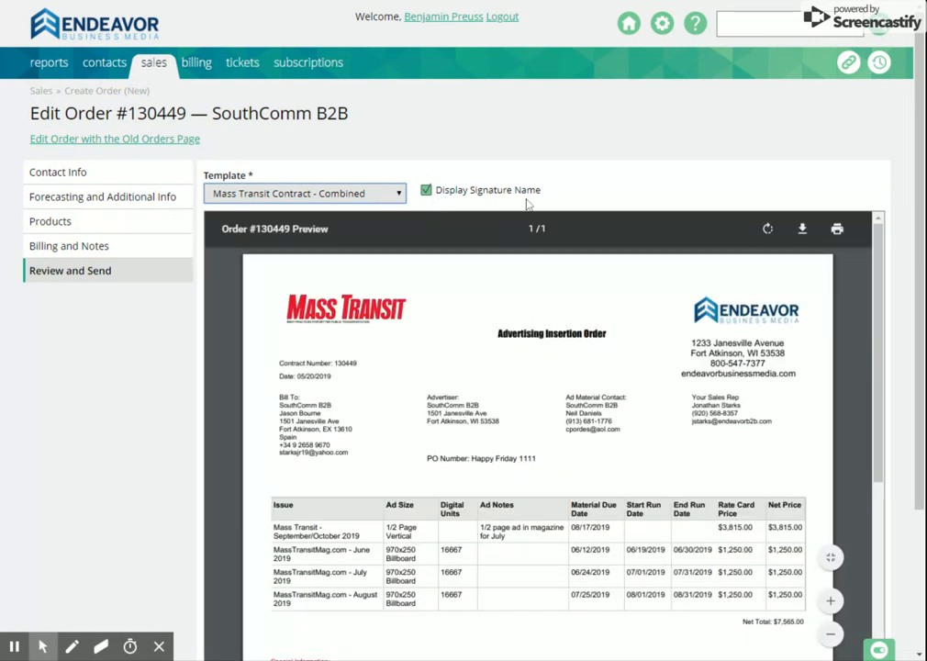
pyautogui.scroll(-2, 550, 367)
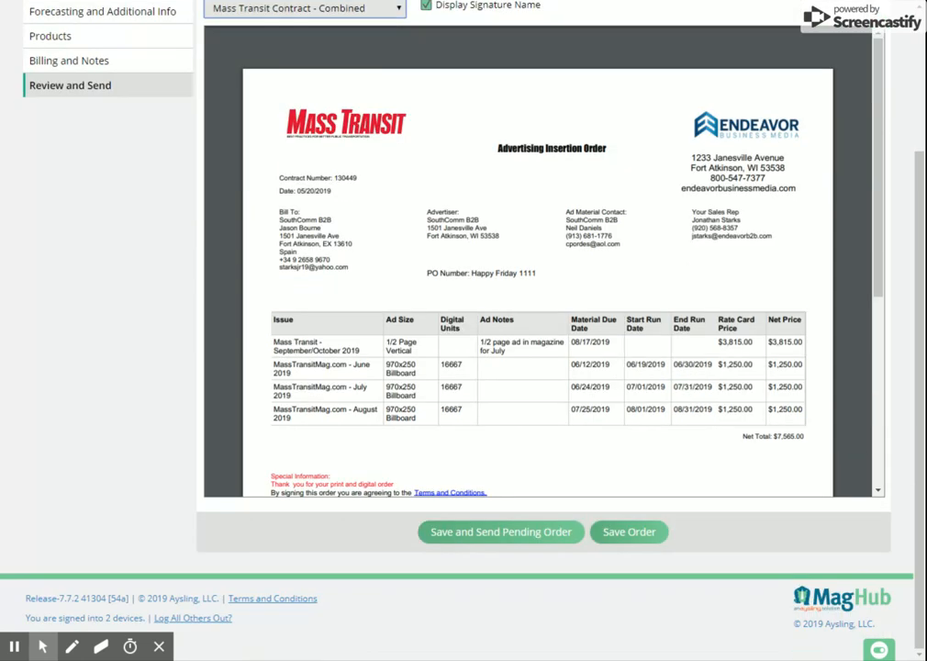
pyautogui.scroll(-5, 574, 431)
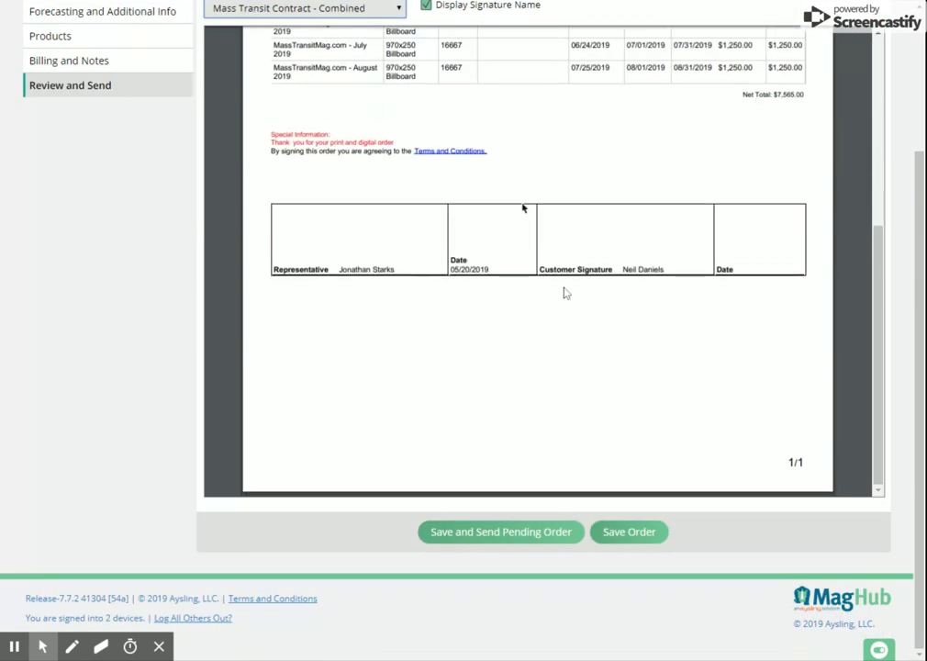
# Try turning off Display Signature Name, check the signature block in the preview, and turn the option back on.
pyautogui.scroll(7, 521, 209)
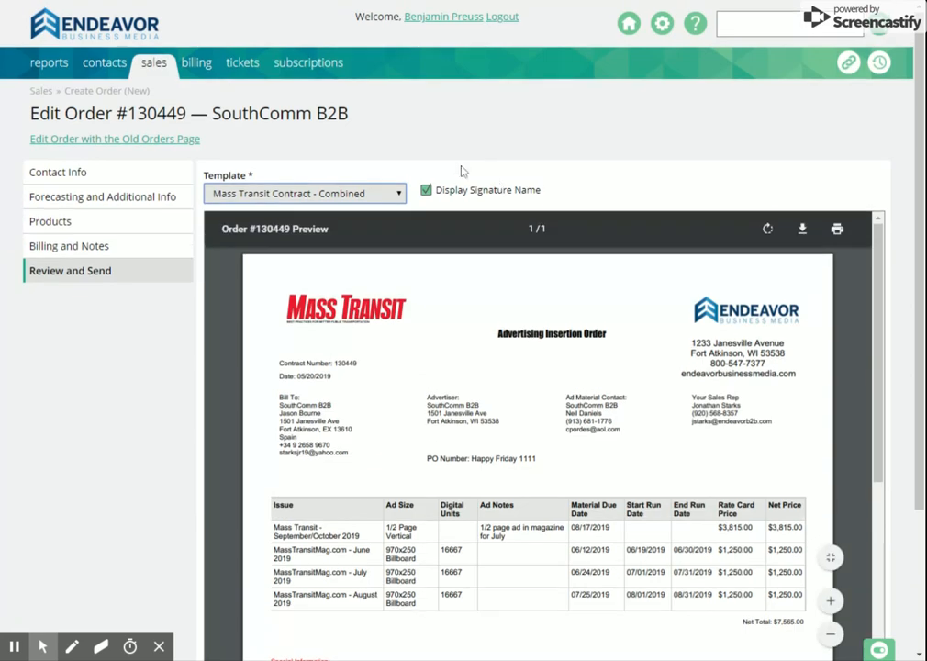
pyautogui.click(443, 191)
pyautogui.click(443, 191)
pyautogui.scroll(-5, 542, 340)
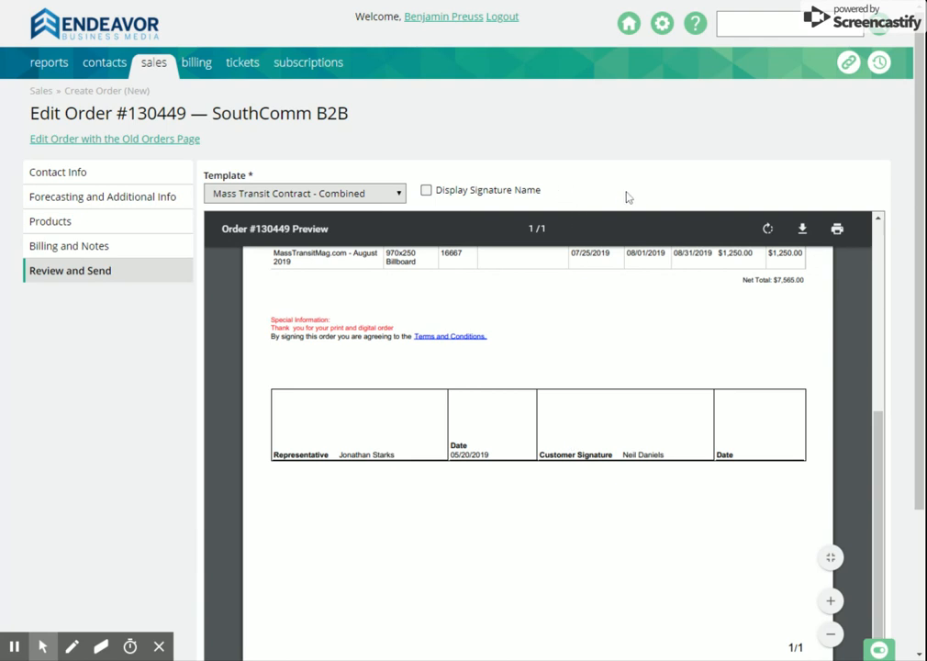
pyautogui.scroll(-2, 597, 204)
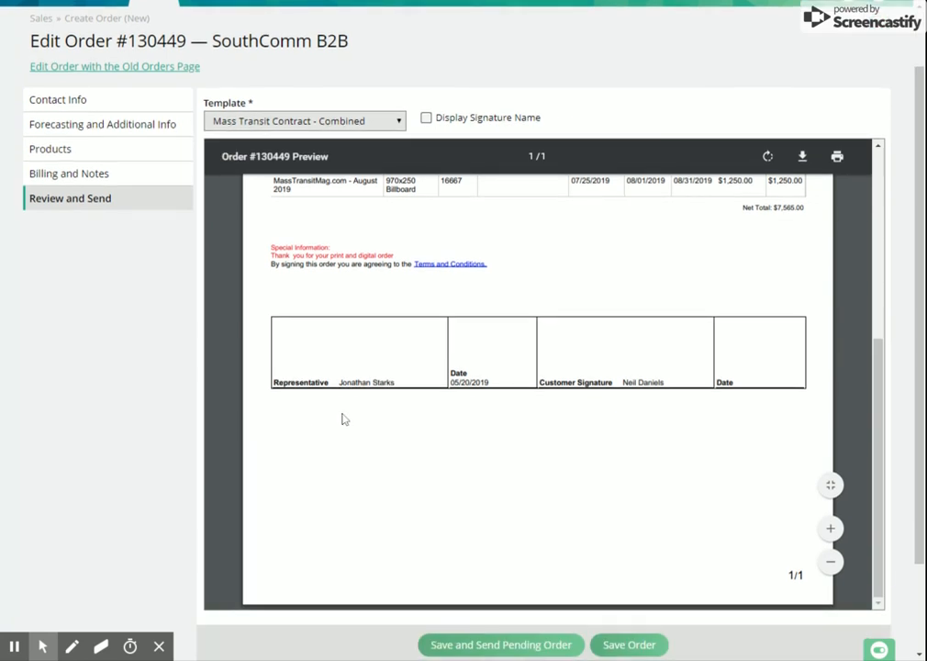
pyautogui.click(427, 120)
# Save the order and send it as a pending order.
pyautogui.scroll(-2, 748, 606)
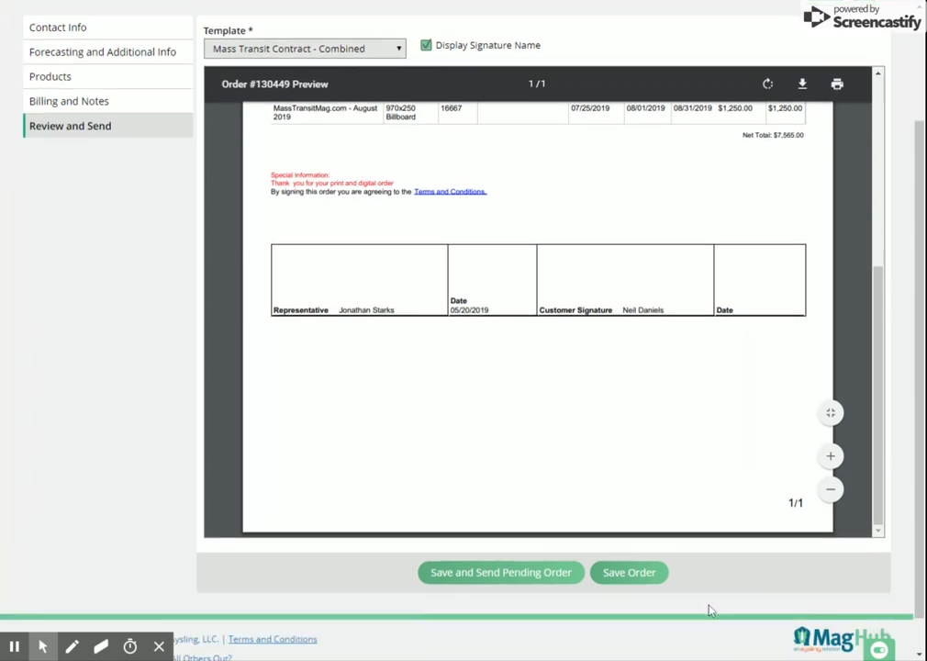
pyautogui.scroll(-1, 705, 606)
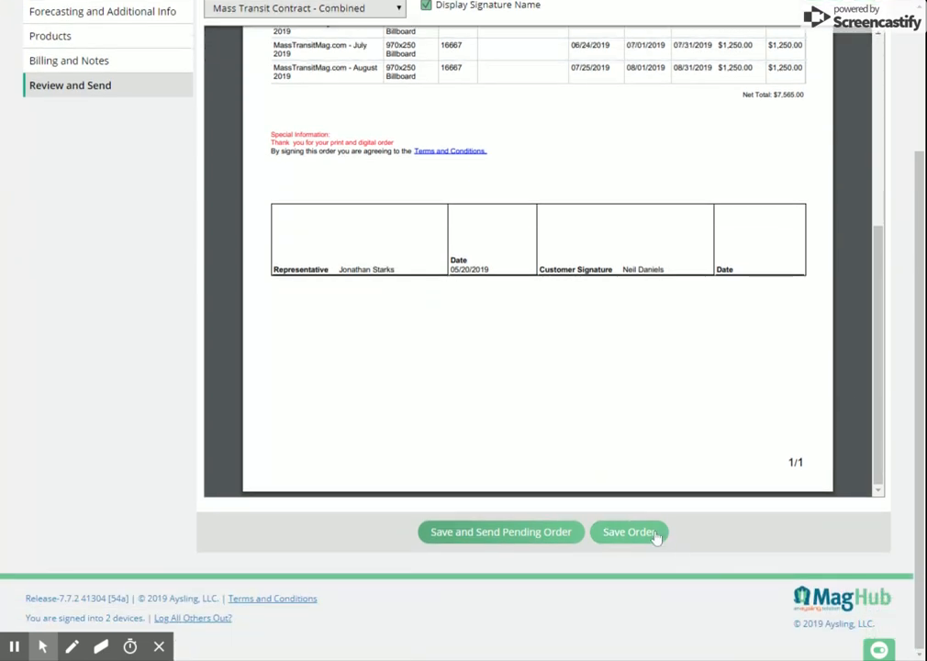
pyautogui.click(532, 534)
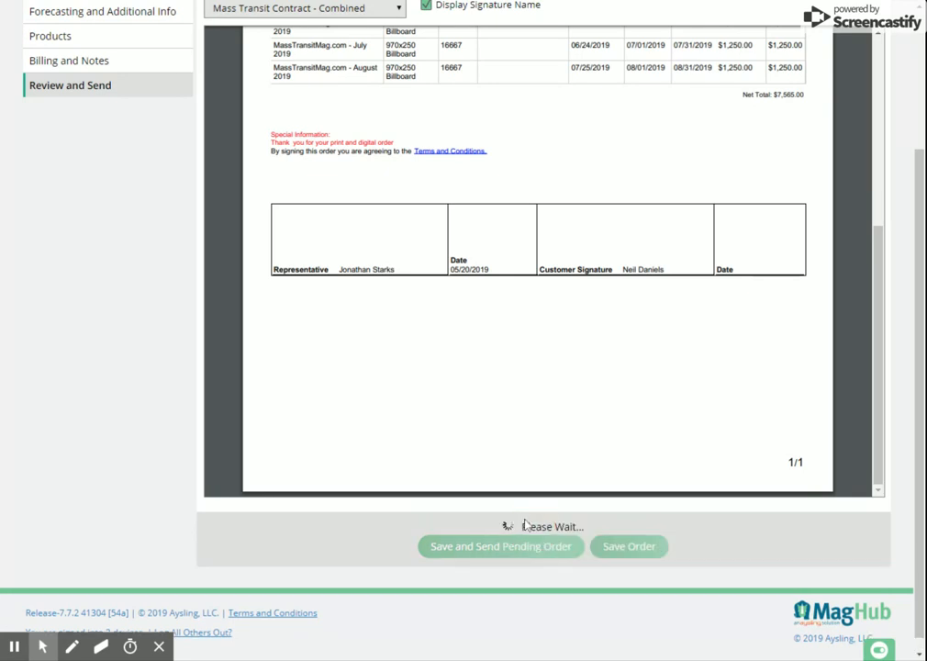